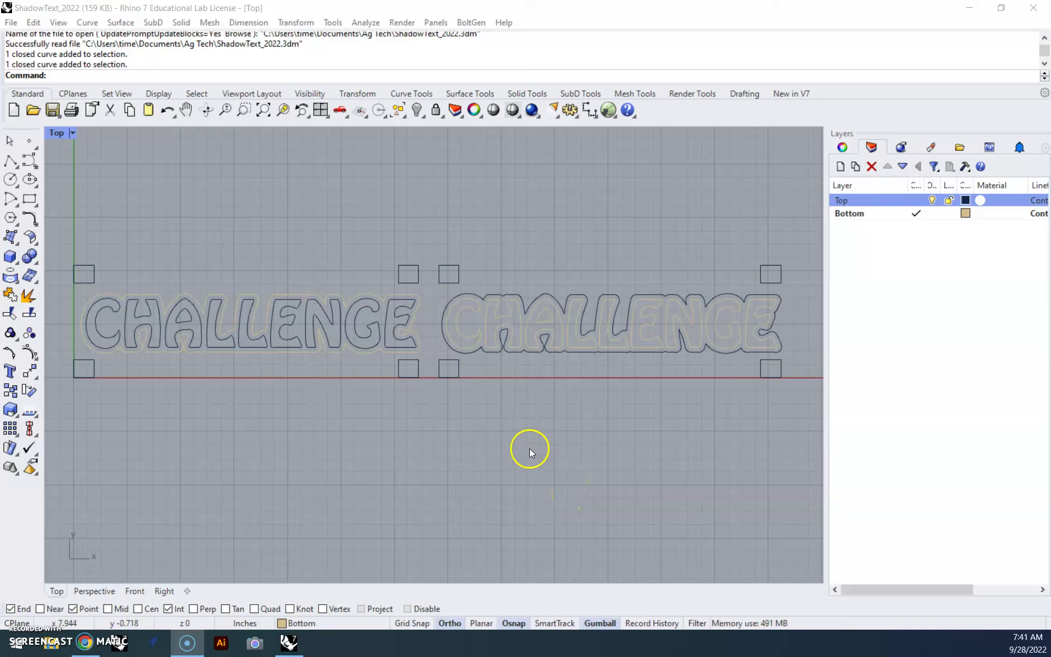
Delete the second CHALLENGE lettering copy.
left_click(345, 410)
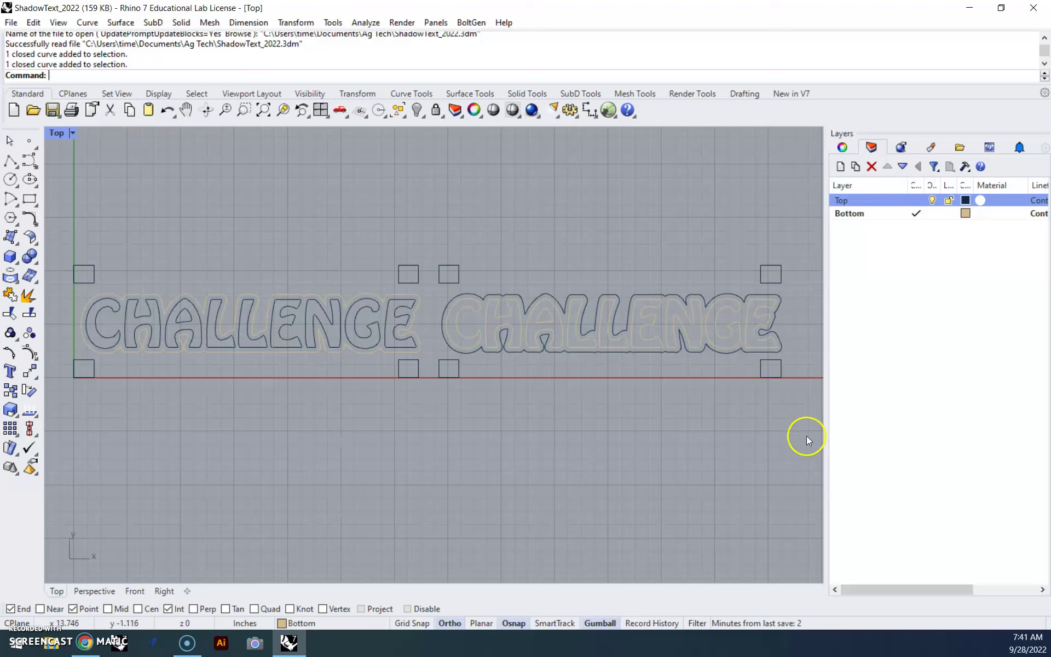
left_click_drag(808, 437, 58, 250)
key("Delete")
Delete the corner squares and centre the view on the remaining CHALLENGE text.
key("Delete")
left_click_drag(430, 383, 73, 364)
key("Delete")
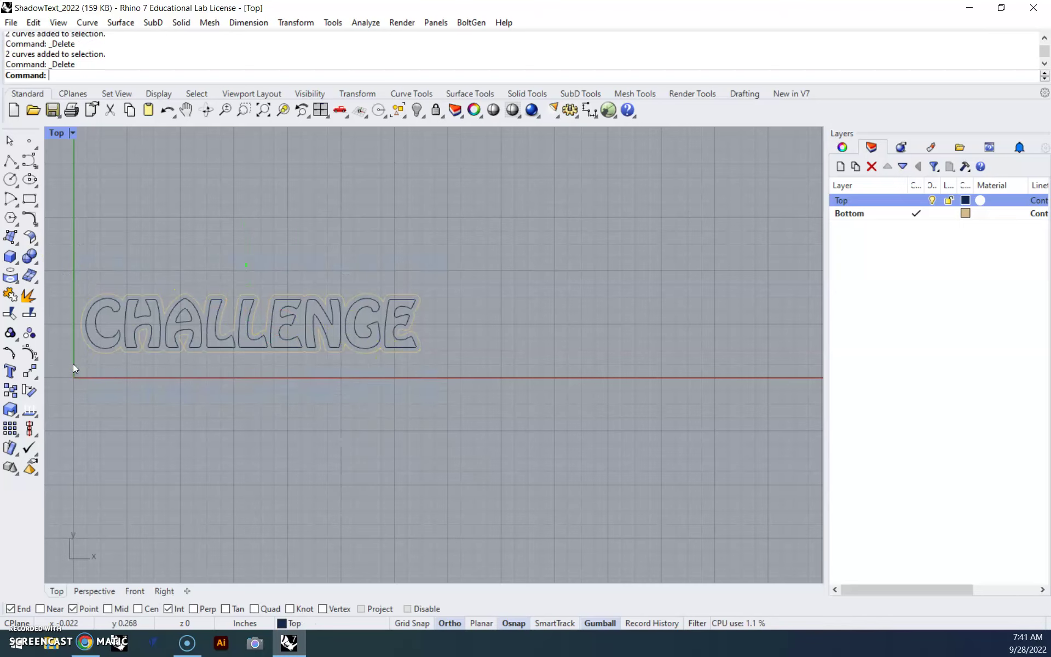
right_click_drag(153, 397, 399, 405)
scroll(449, 380, "up", 2)
scroll(454, 376, "up", 1)
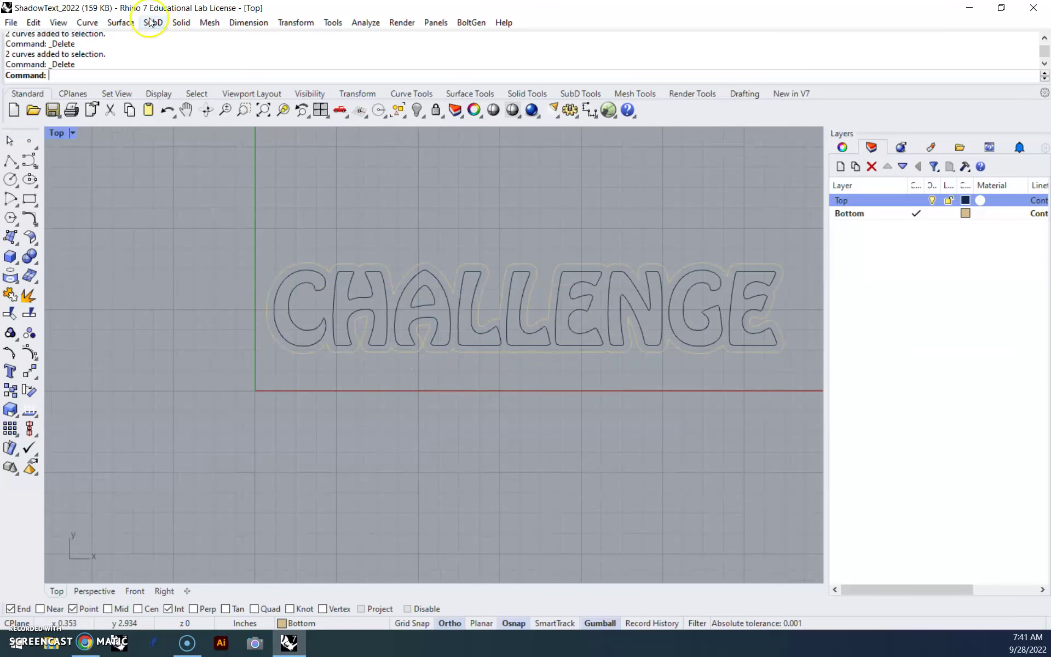
left_click(12, 23)
Save the drawing as ShadowText_keychain.3dm with Save As.
left_click(44, 133)
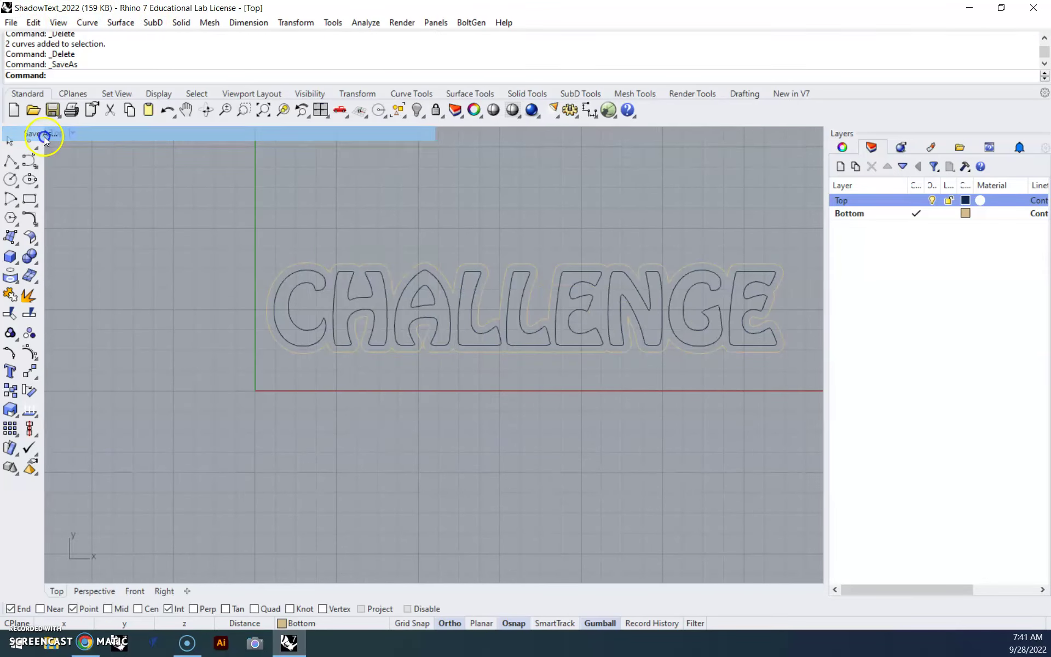
left_click(460, 371)
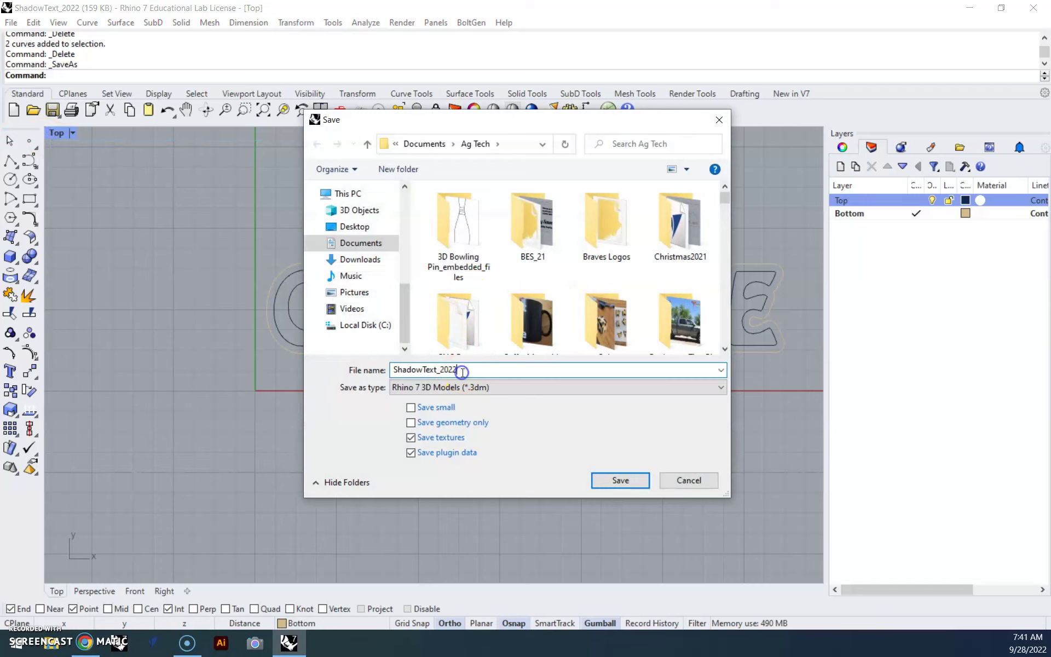
key("BackSpace")
key("BackSpace")
key("BackSpace")
type("keychain")
key("Return")
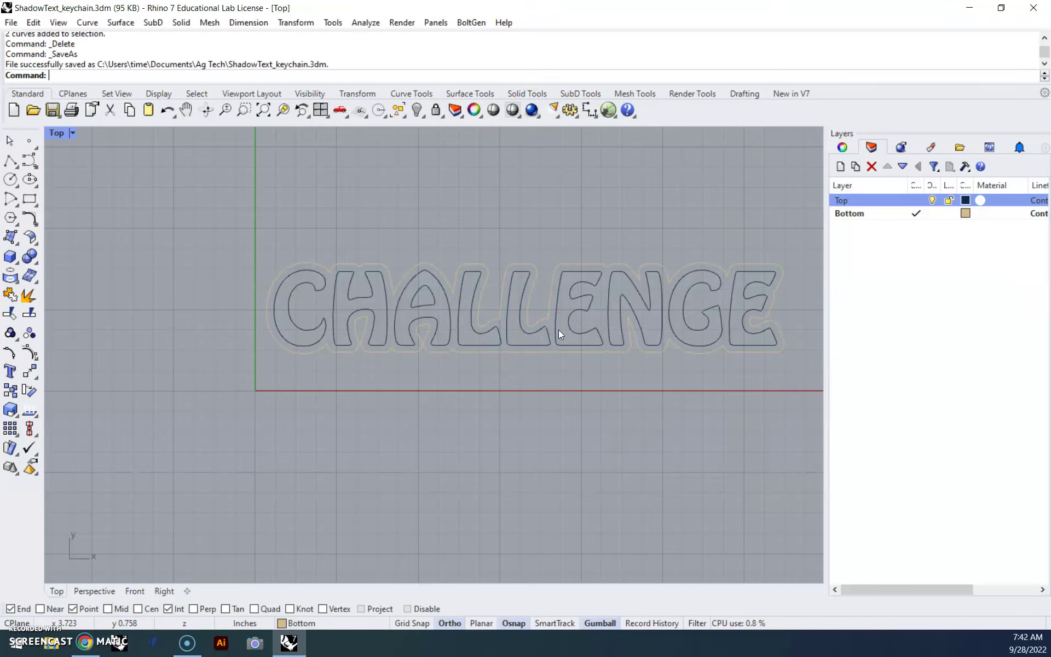
Draw a BoundingBox rectangle around all the CHALLENGE lettering curves.
right_click_drag(621, 382, 584, 389)
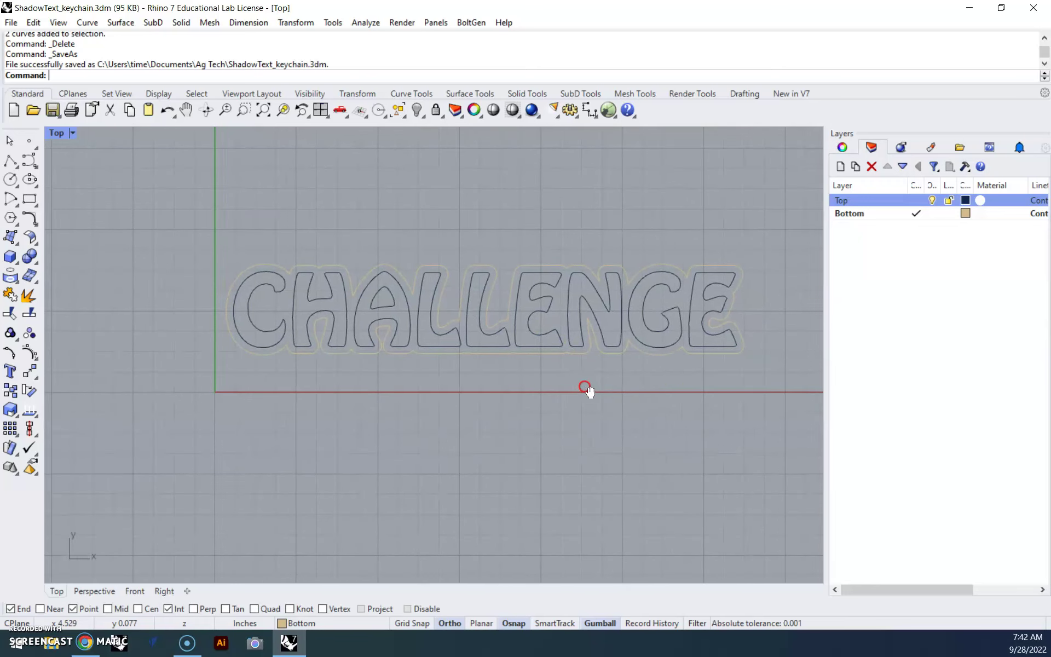
left_click_drag(744, 403, 172, 207)
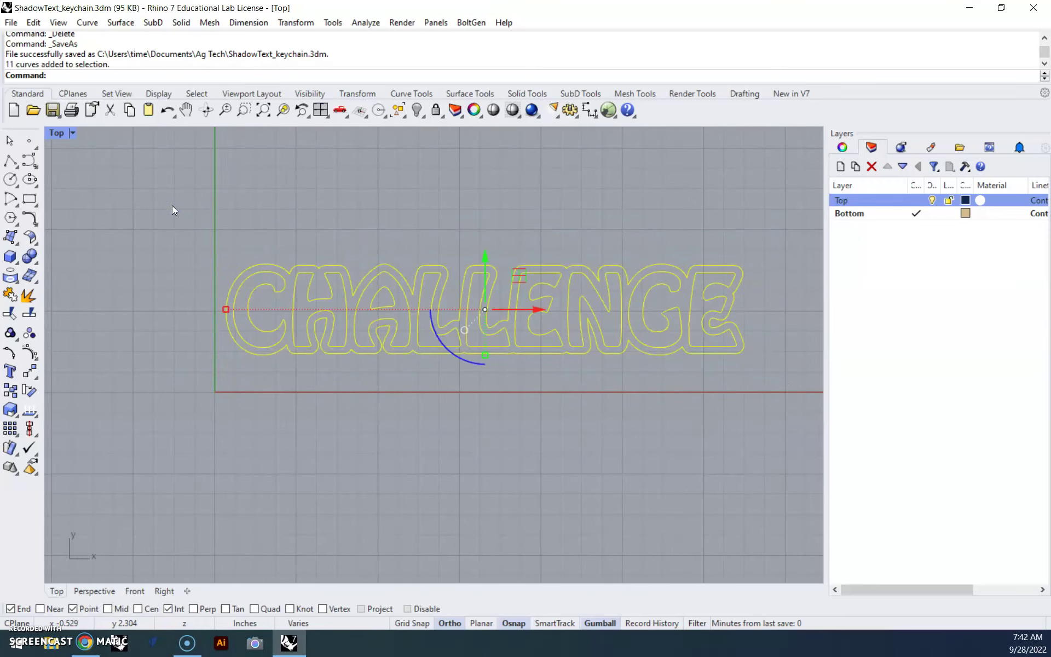
type("BoundingBox")
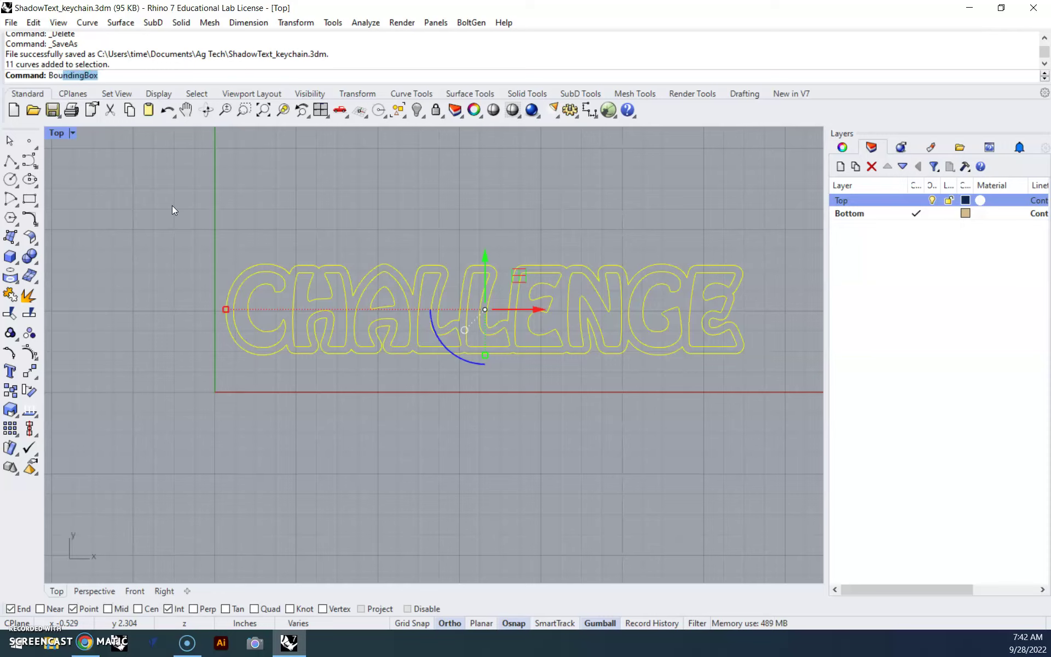
key("Return")
left_click(219, 235)
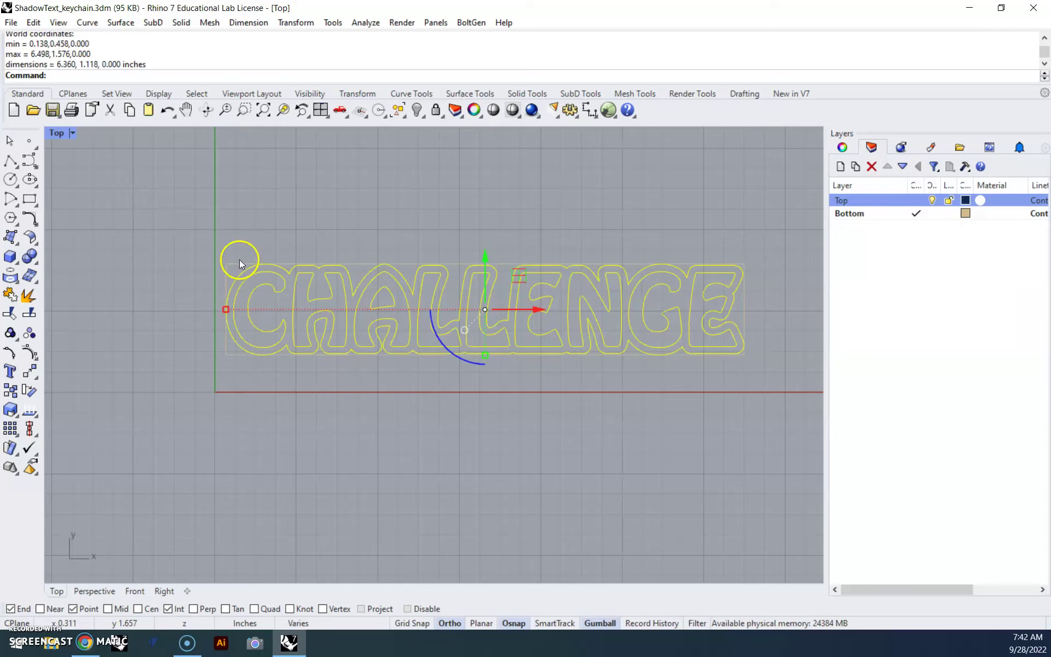
Move the lettering and its bounding rectangle onto the Top layer.
left_click(783, 383)
left_click(625, 318)
left_click_drag(626, 317, 196, 192)
right_click(855, 199)
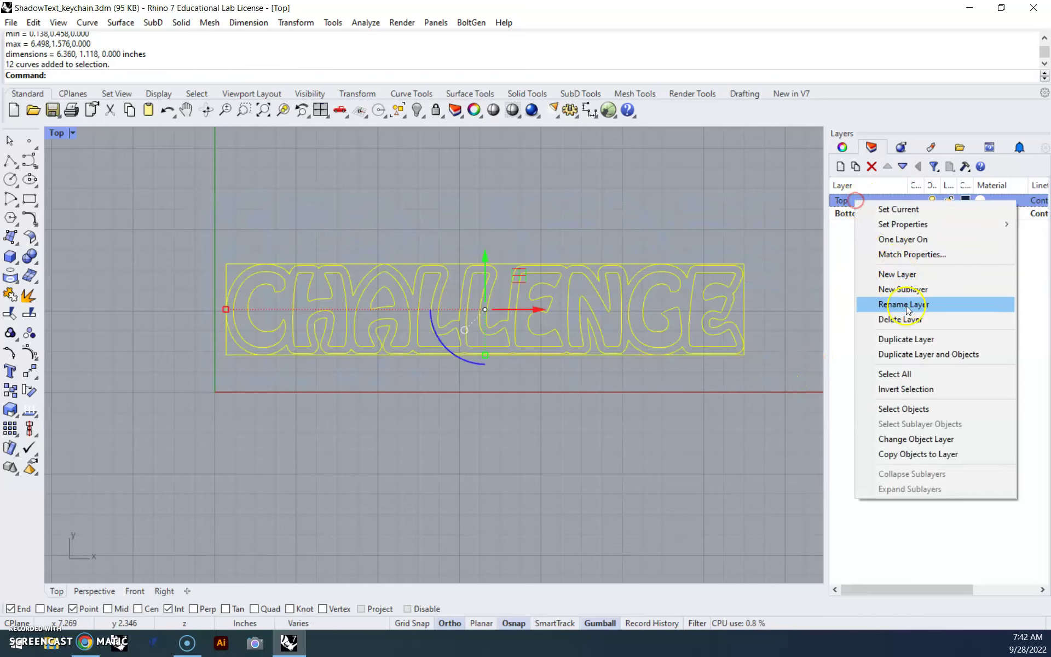
left_click(916, 439)
left_click(732, 437)
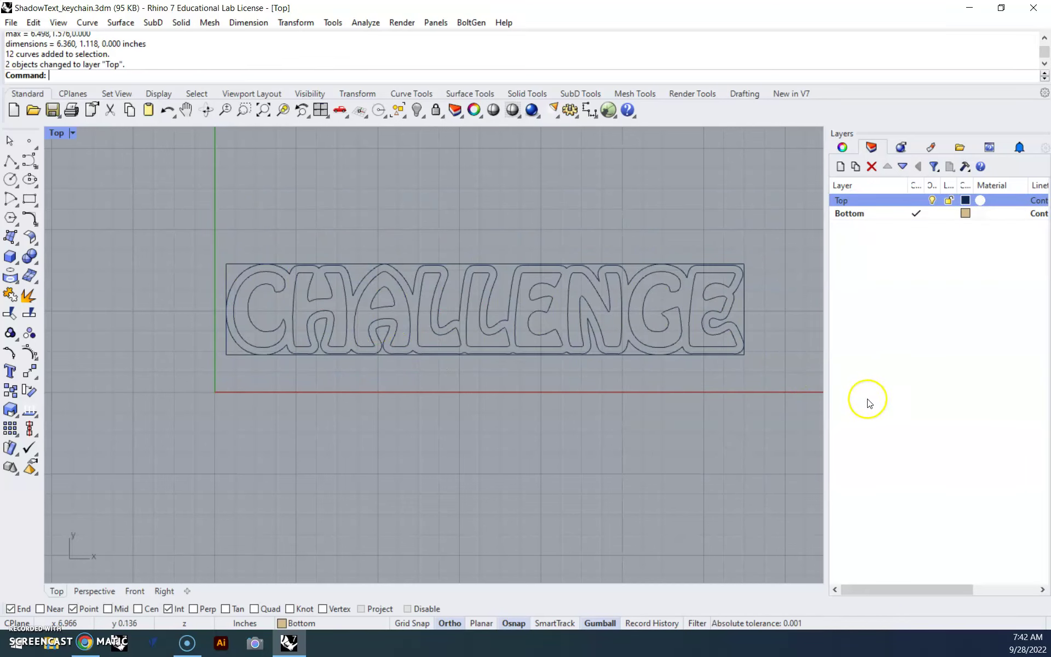
left_click_drag(778, 389, 181, 199)
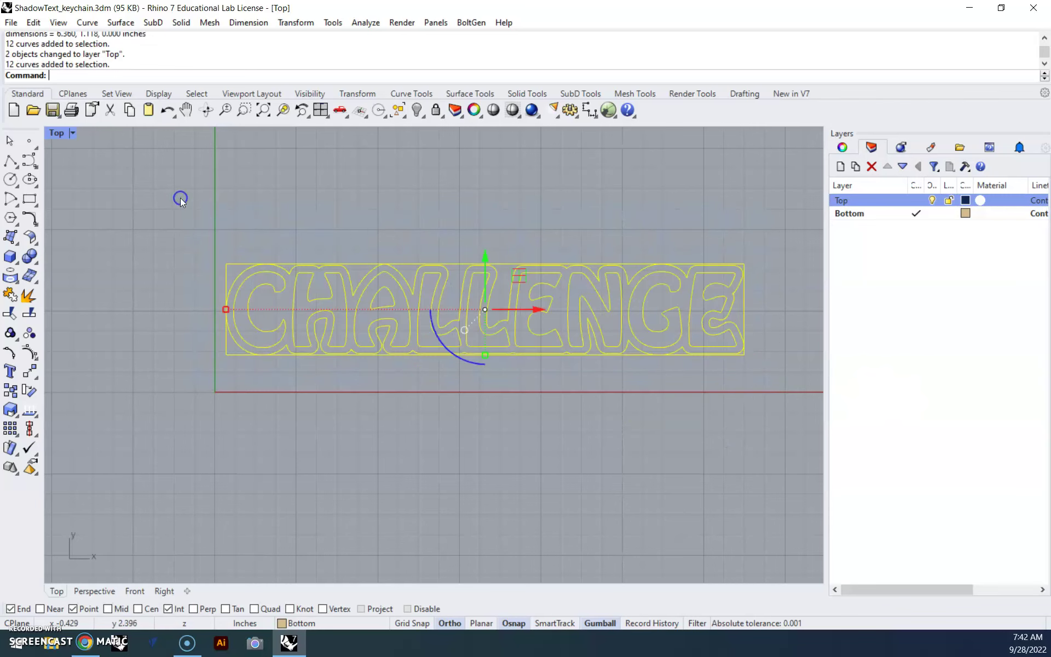
Move the lettering from its lower-left corner to the origin (0).
type("Move")
key("Return")
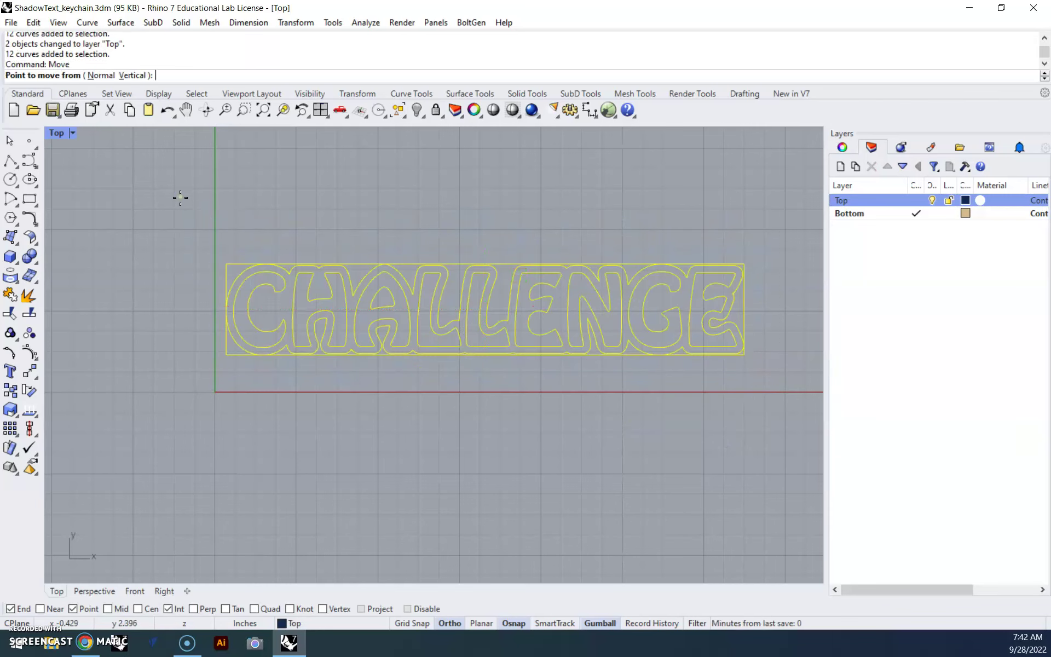
left_click(916, 200)
left_click(225, 354)
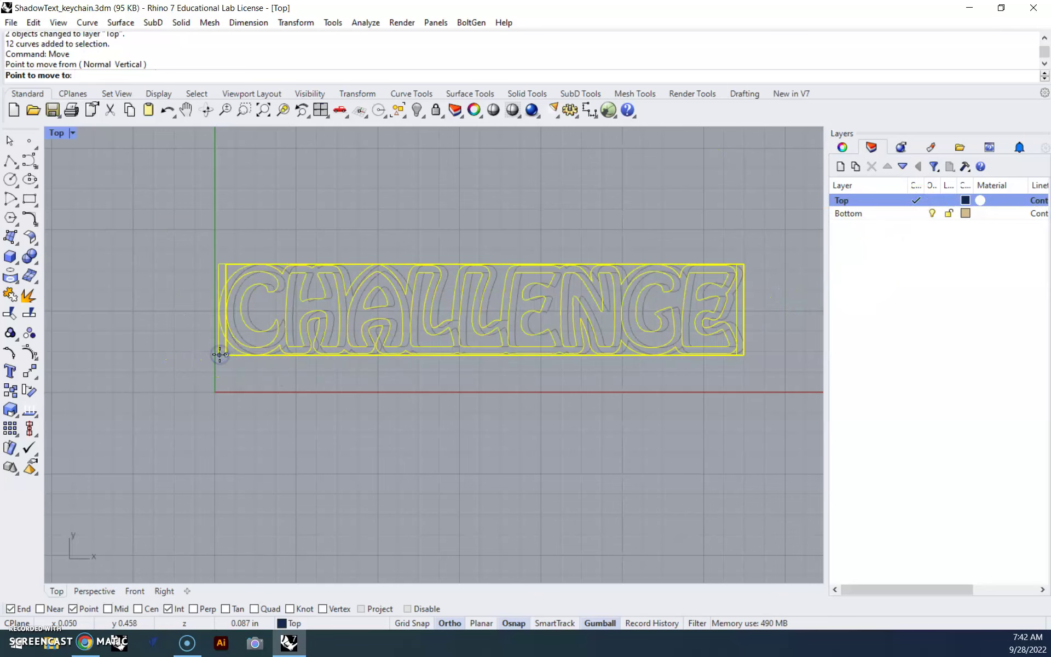
type("0")
key("Return")
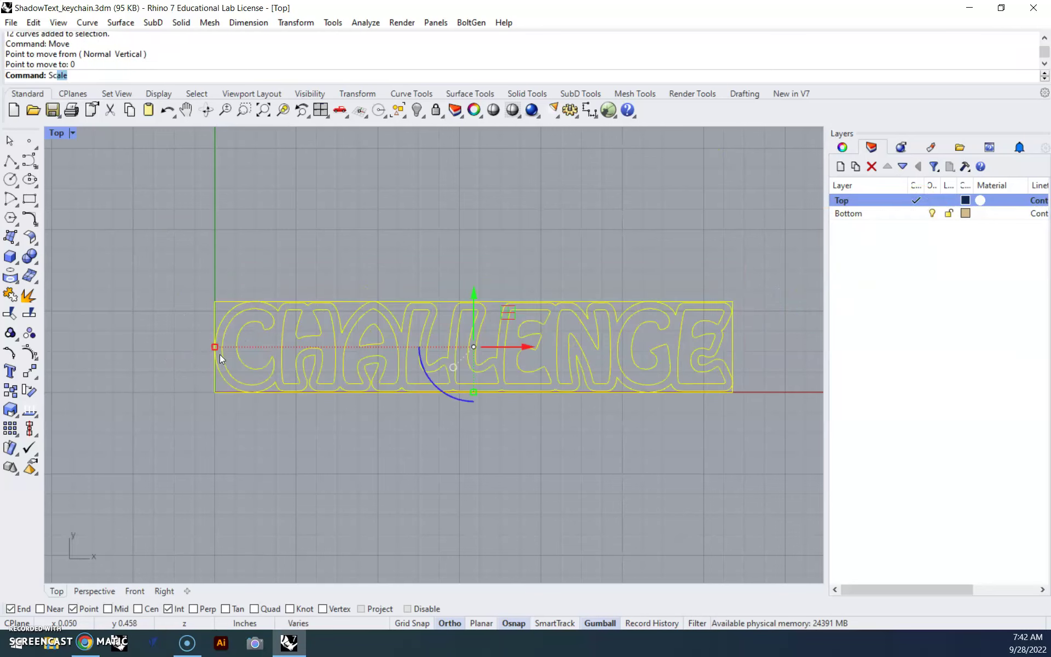
Scale the lettering along its bottom edge so it measures 2.5 inches wide.
type("Sc")
key("Return")
left_click(211, 392)
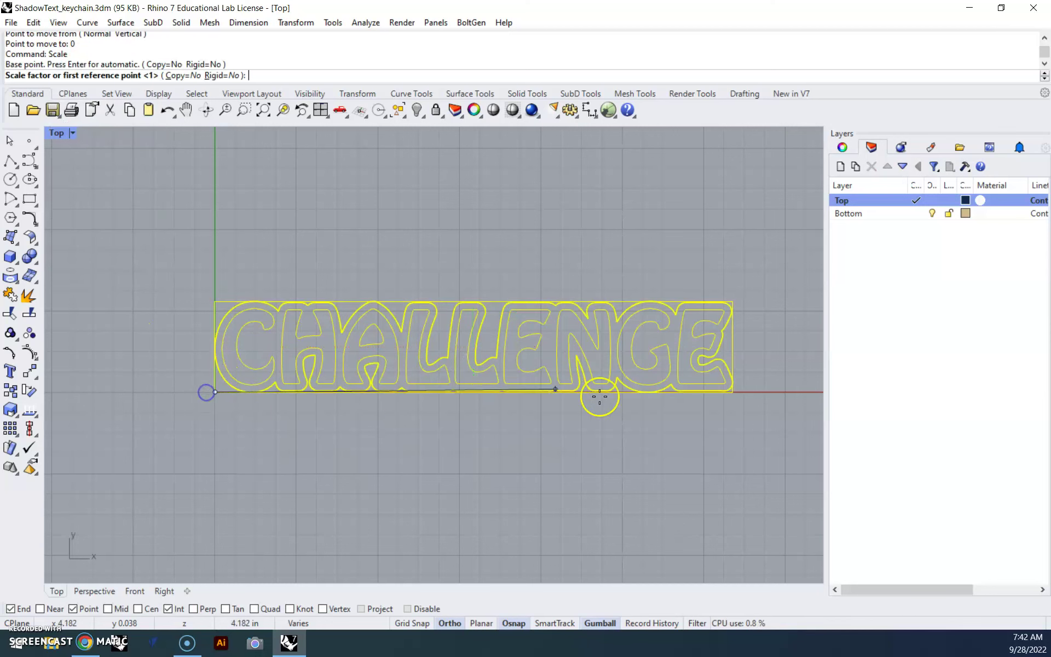
left_click(732, 392)
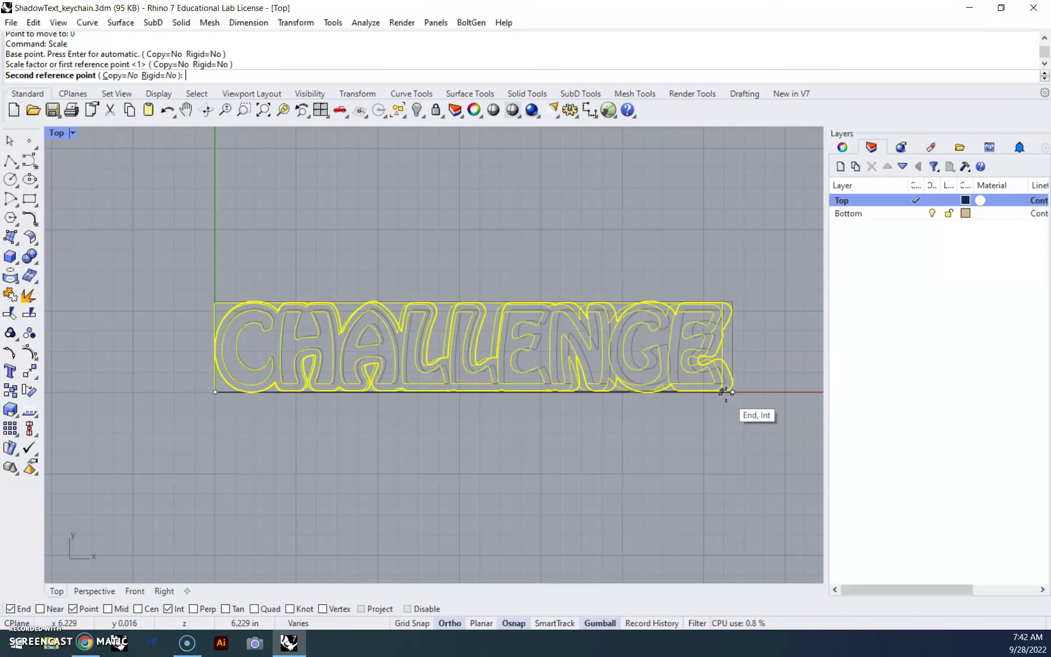
type("2.5")
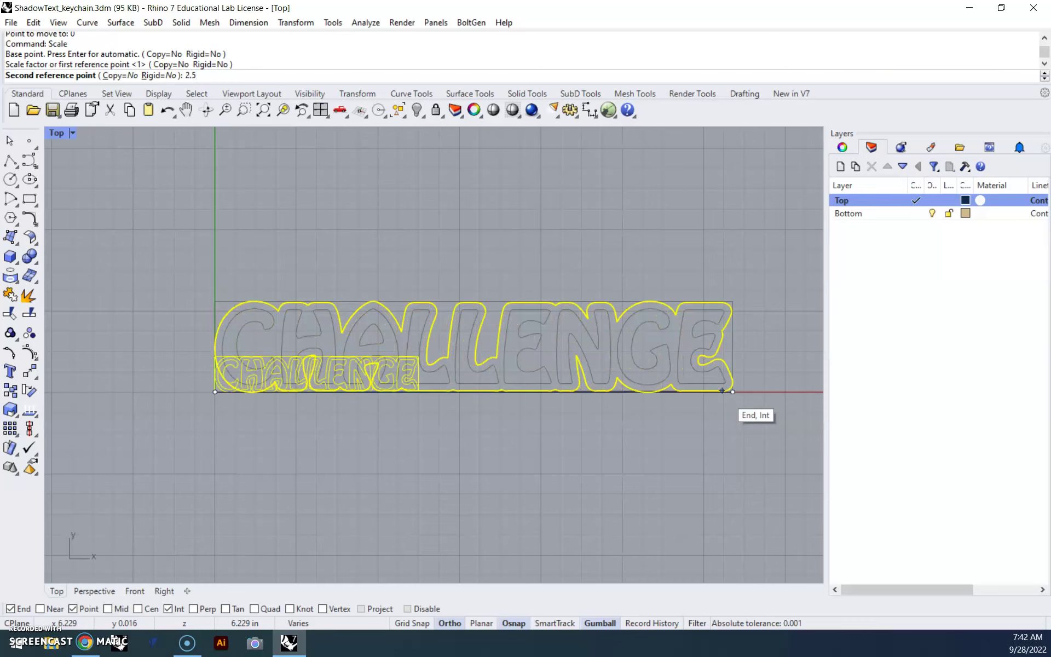
key("Return")
Delete the bounding rectangle around the lettering.
key("Escape")
scroll(277, 369, "up", 3)
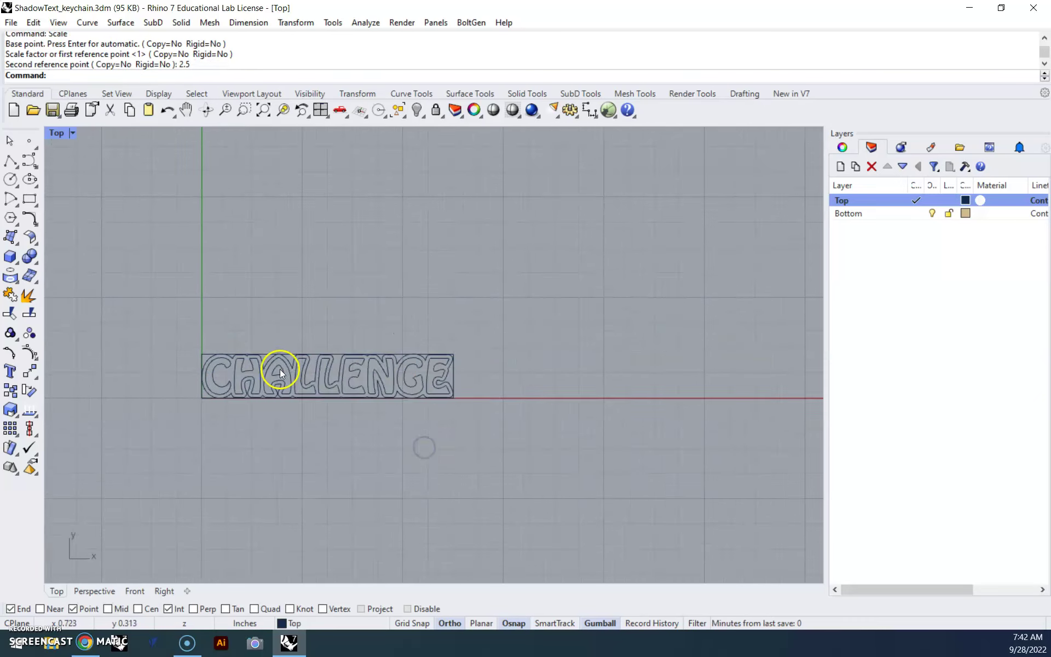
left_click(190, 355)
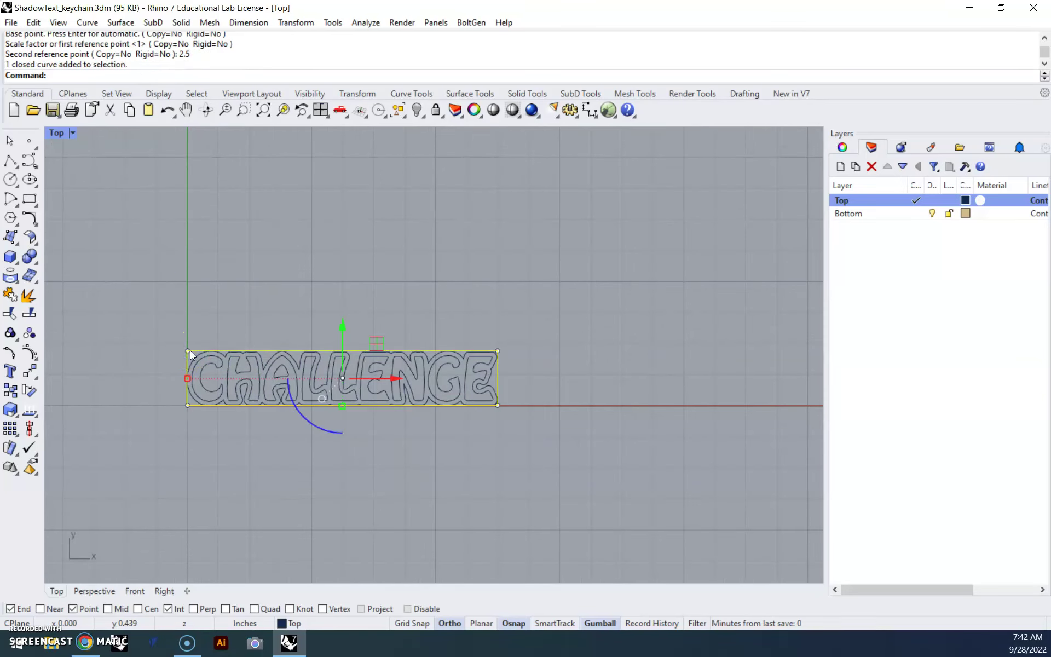
key("Delete")
right_click_drag(192, 430, 349, 386)
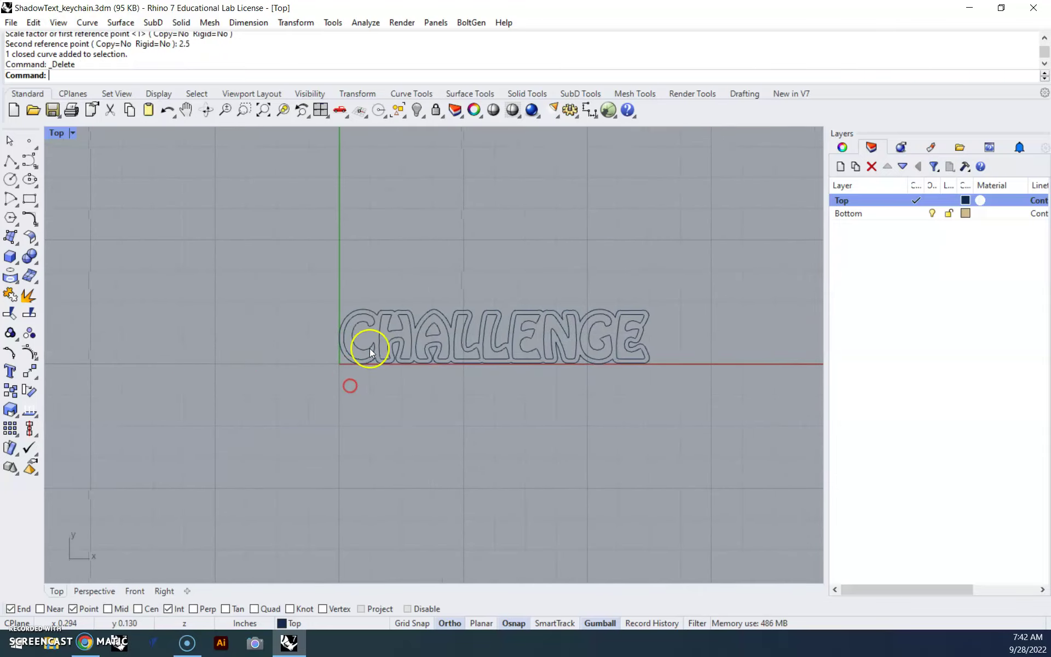
Rename the Top layer to Black.
scroll(644, 340, "up", 2)
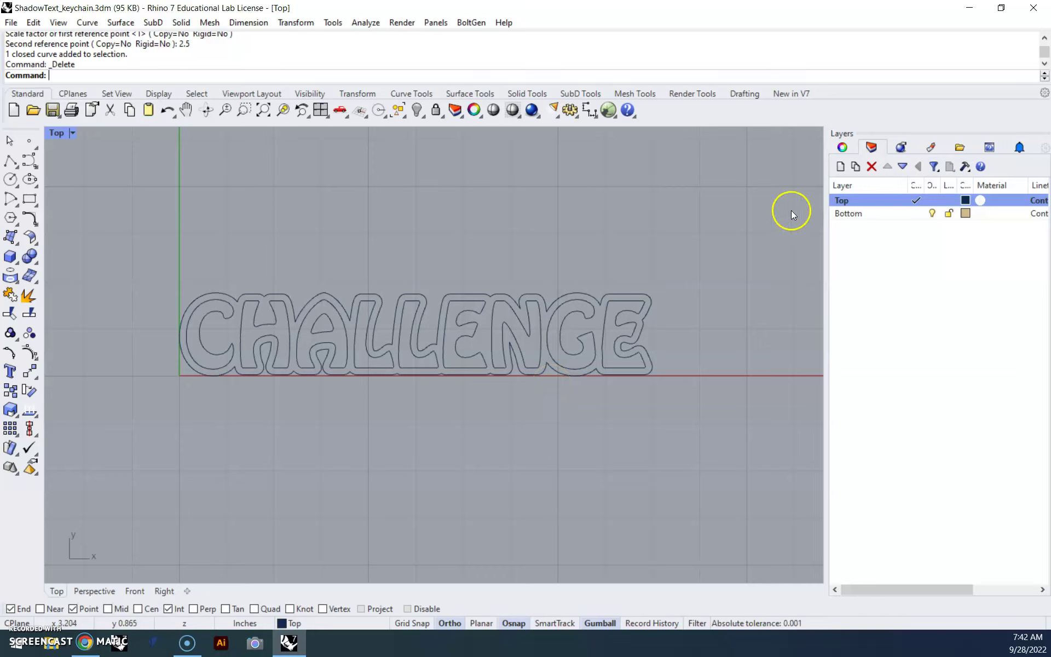
right_click(842, 205)
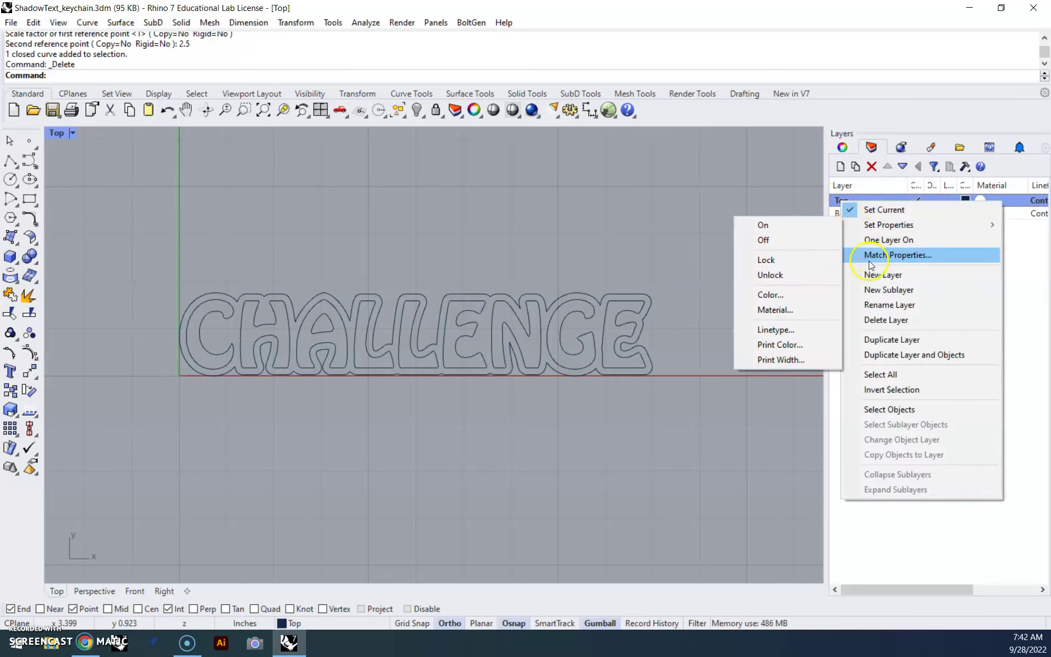
left_click(877, 304)
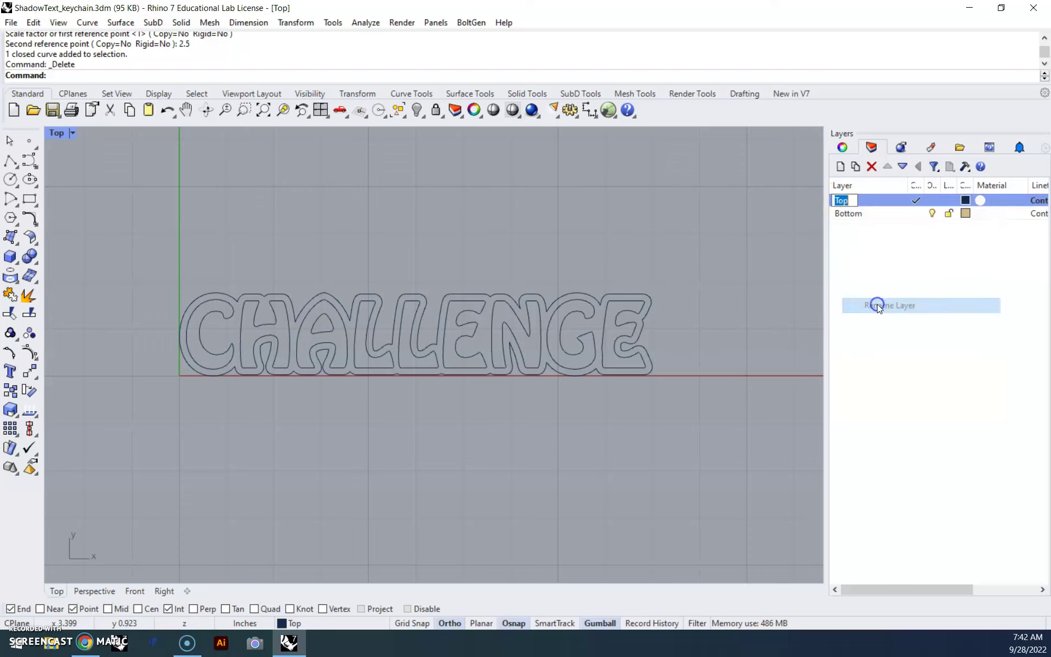
type("B")
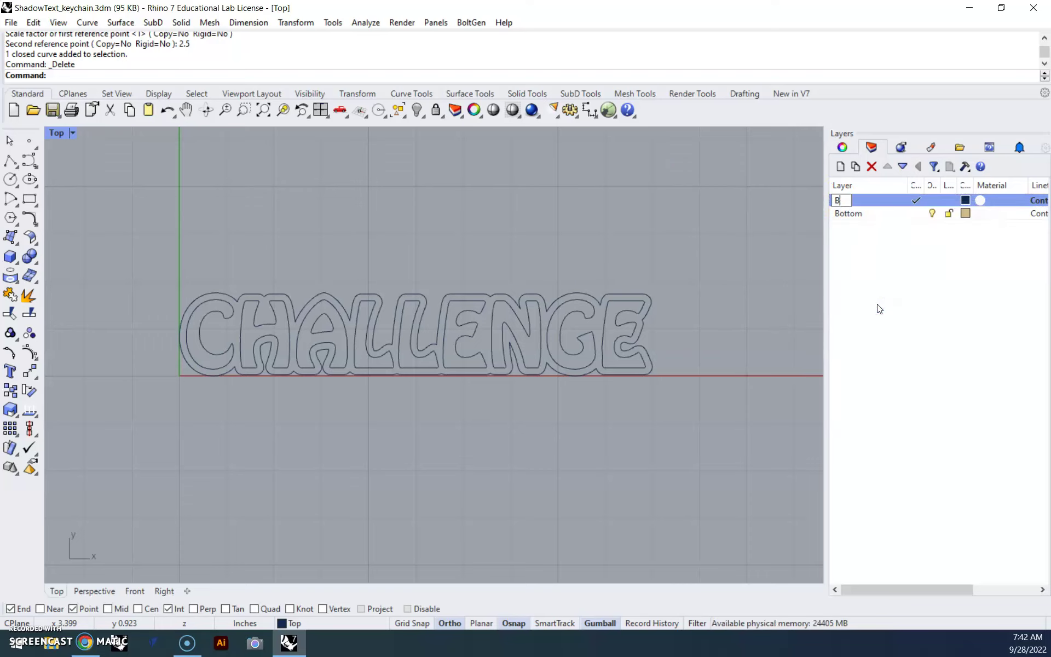
type("lack")
key("Return")
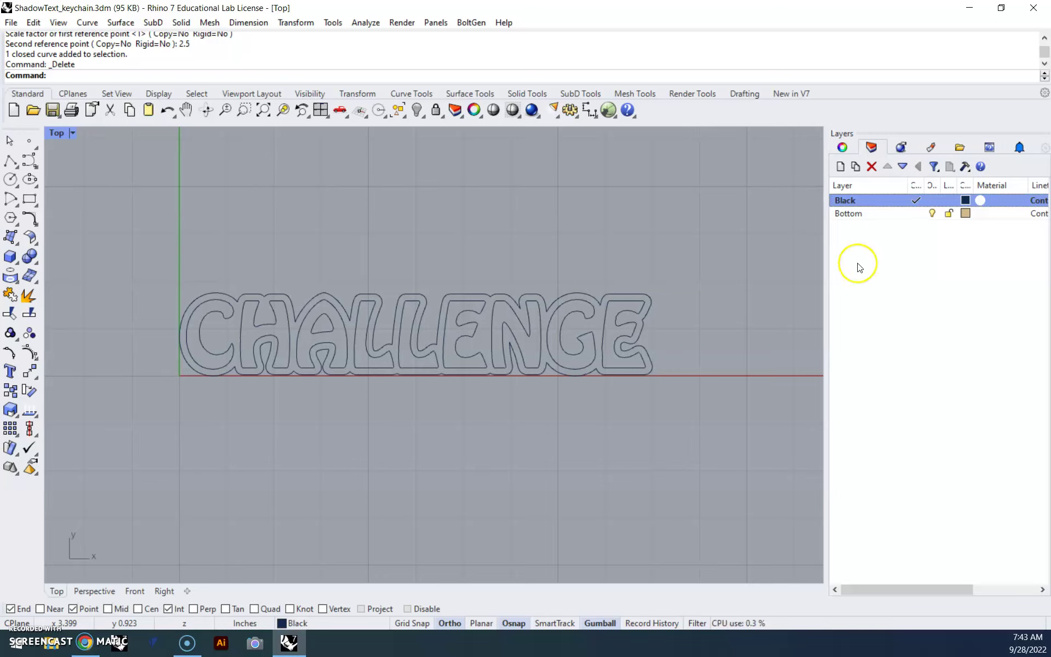
Rename the Bottom layer to Red.
right_click(845, 213)
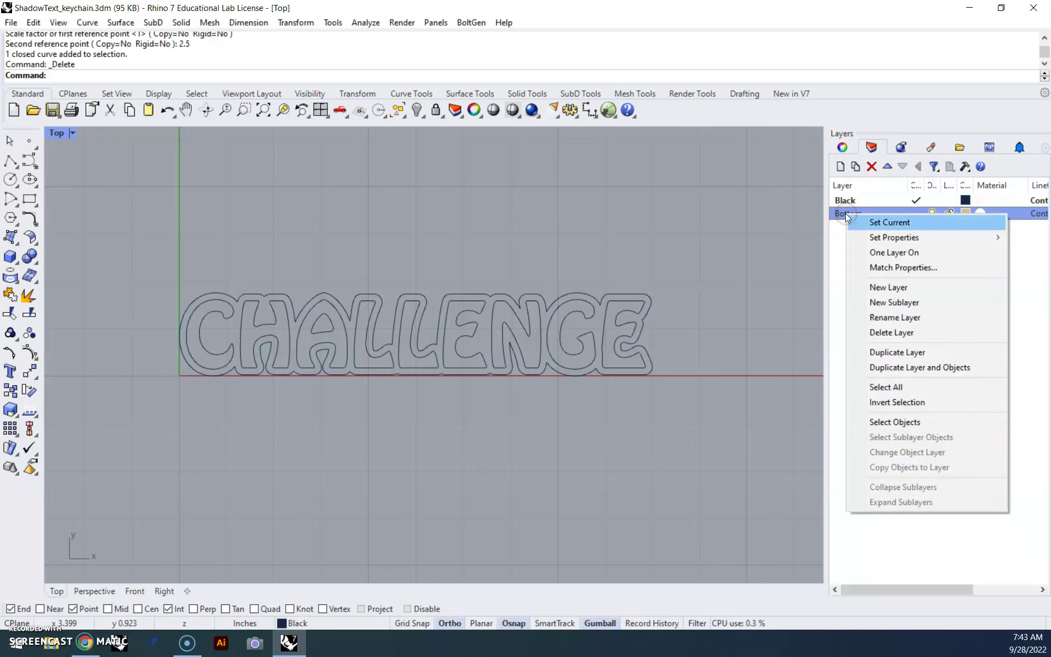
left_click(878, 319)
type("Red")
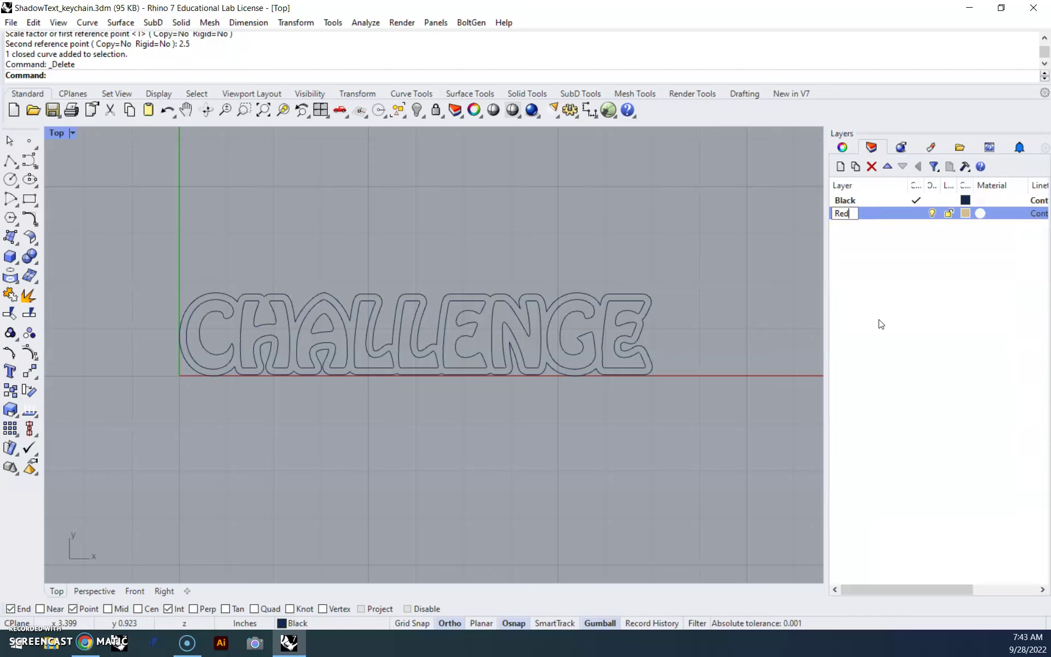
key("Return")
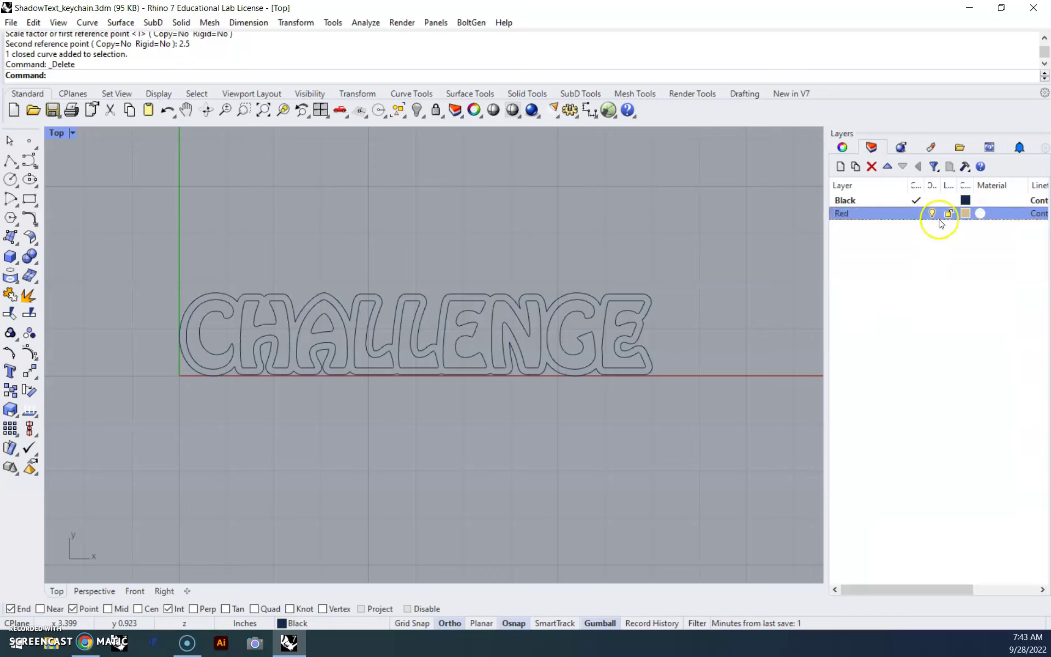
Set the Black layer's colour to pure black.
left_click(966, 200)
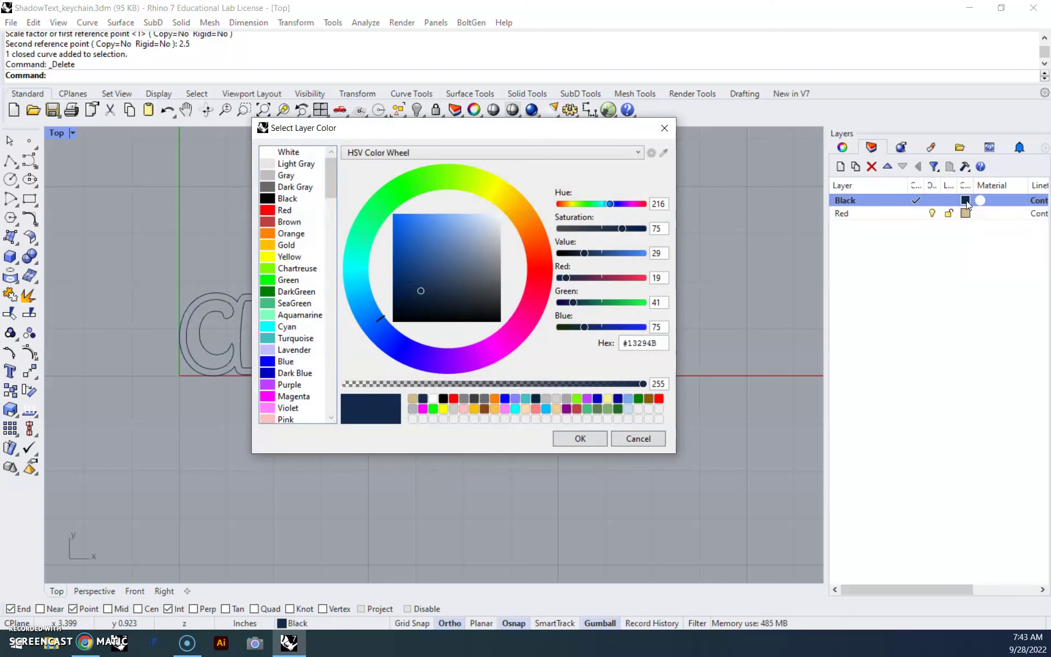
left_click(287, 199)
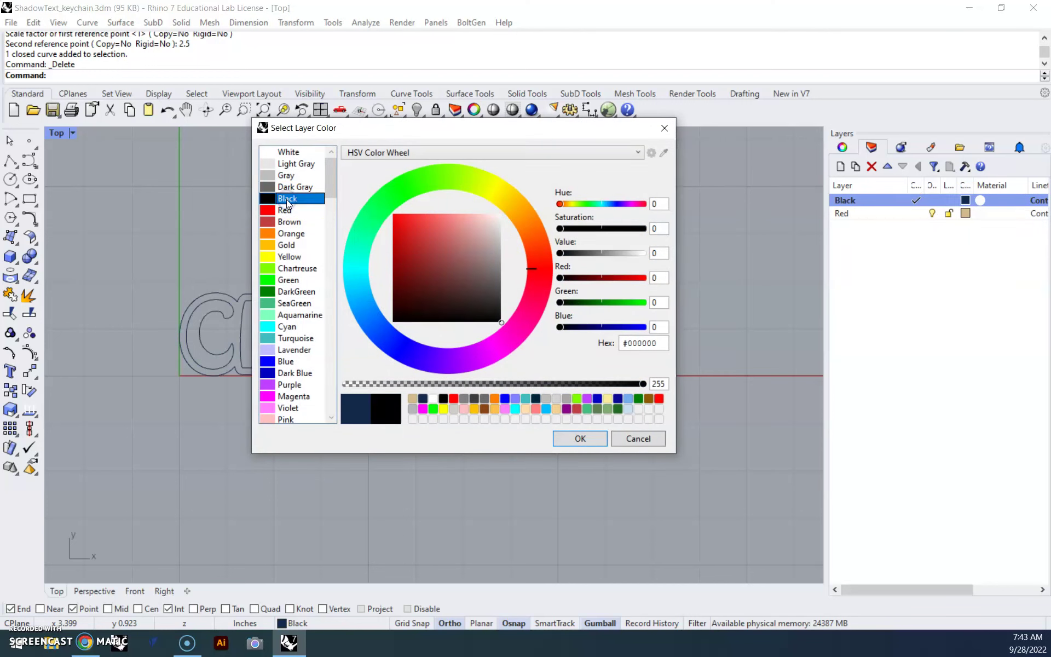
left_click(580, 438)
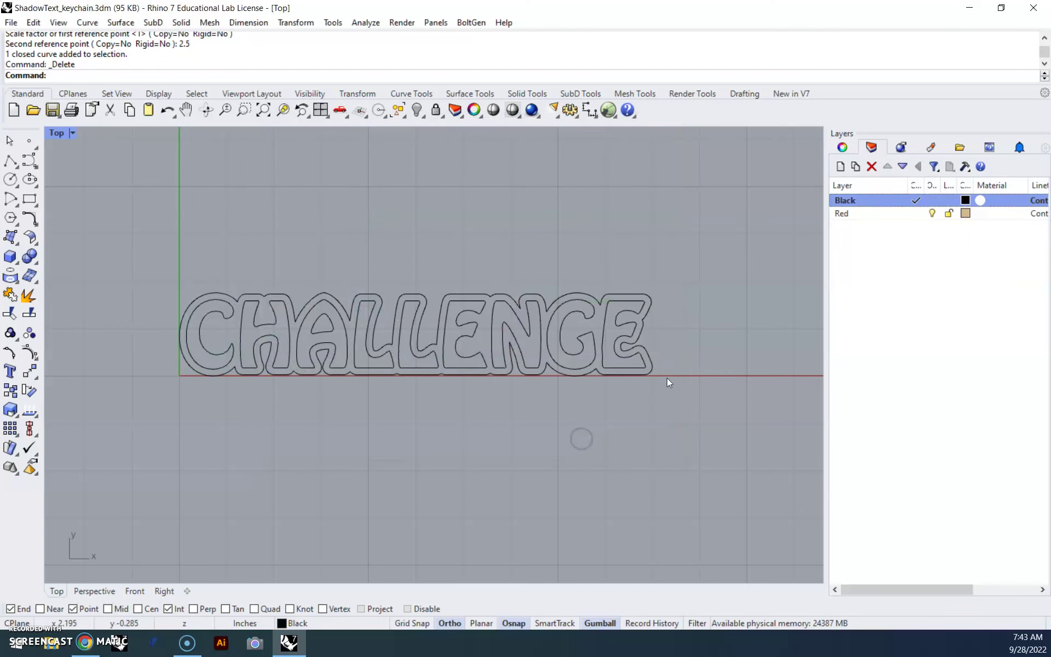
Set the Red layer's colour to pure red (255, 0, 0).
left_click(965, 214)
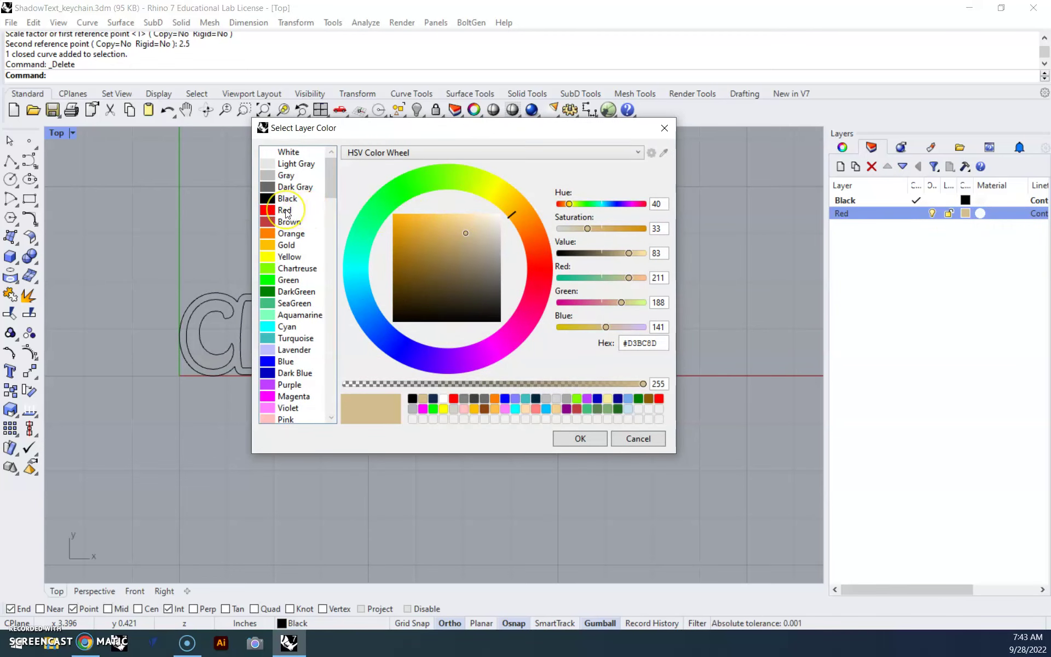
left_click(285, 210)
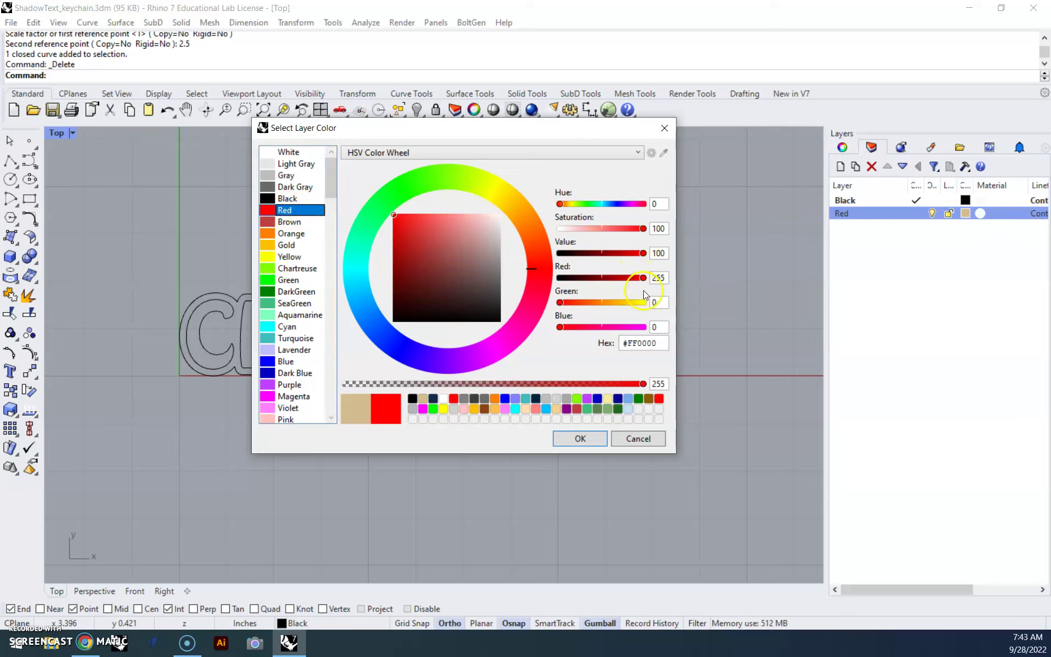
left_click(578, 440)
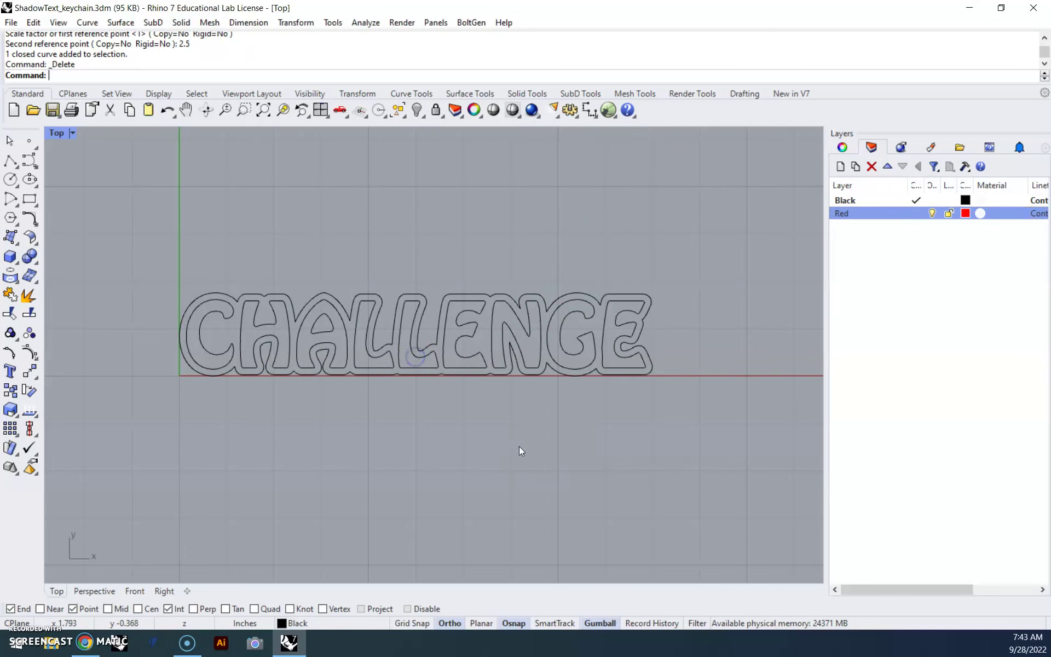
Assign the outer CHALLENGE offset outline to the Red layer with Change Object Layer.
left_click(479, 320)
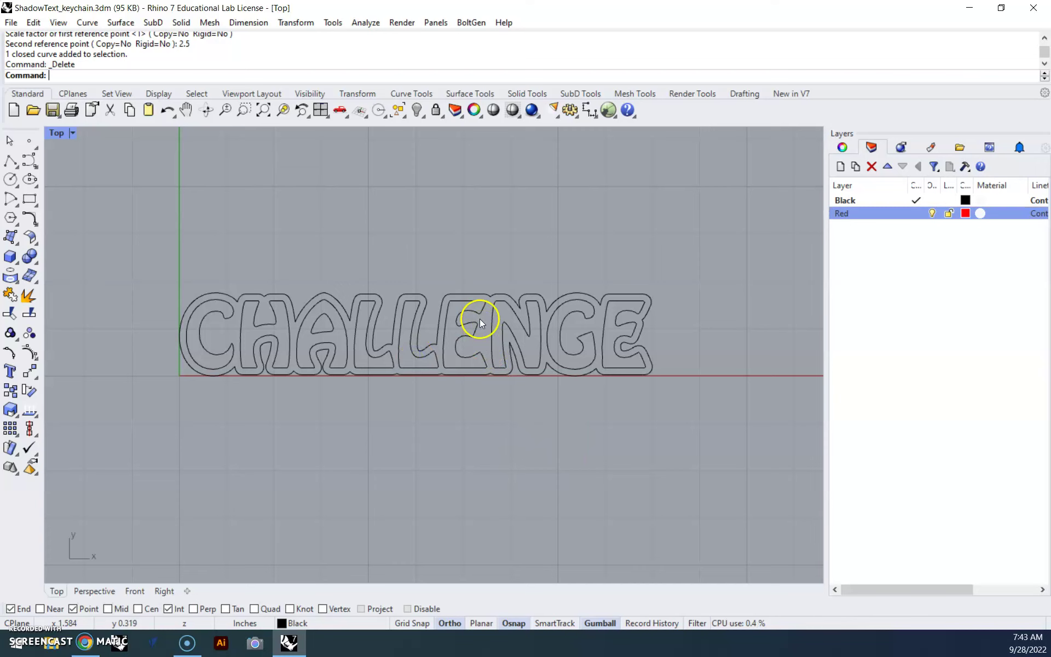
left_click(475, 294)
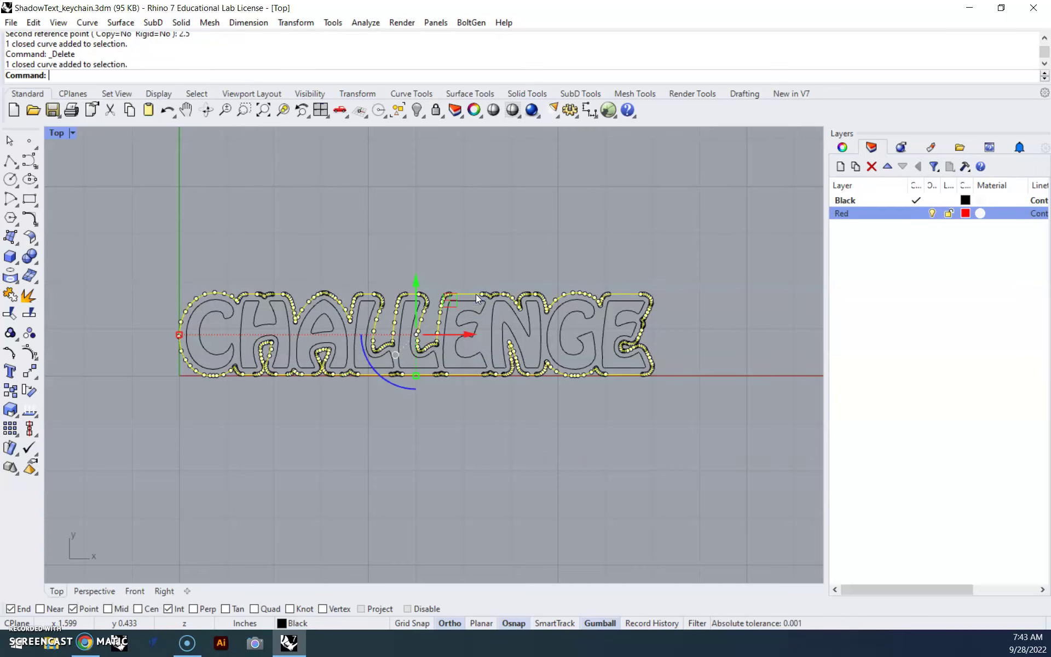
left_click(460, 289)
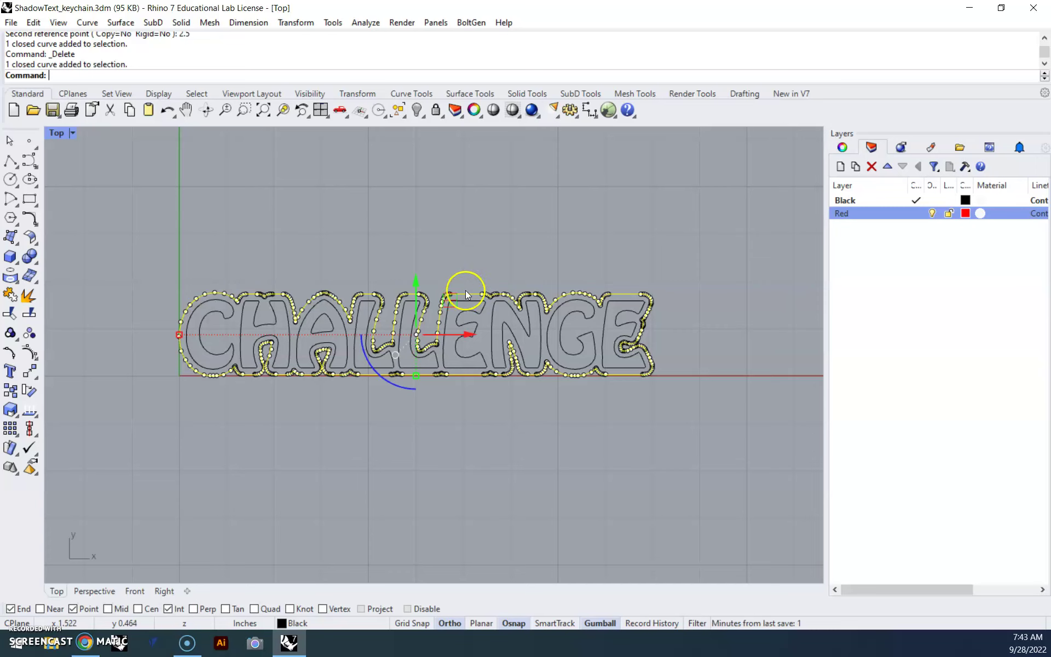
left_click(477, 293)
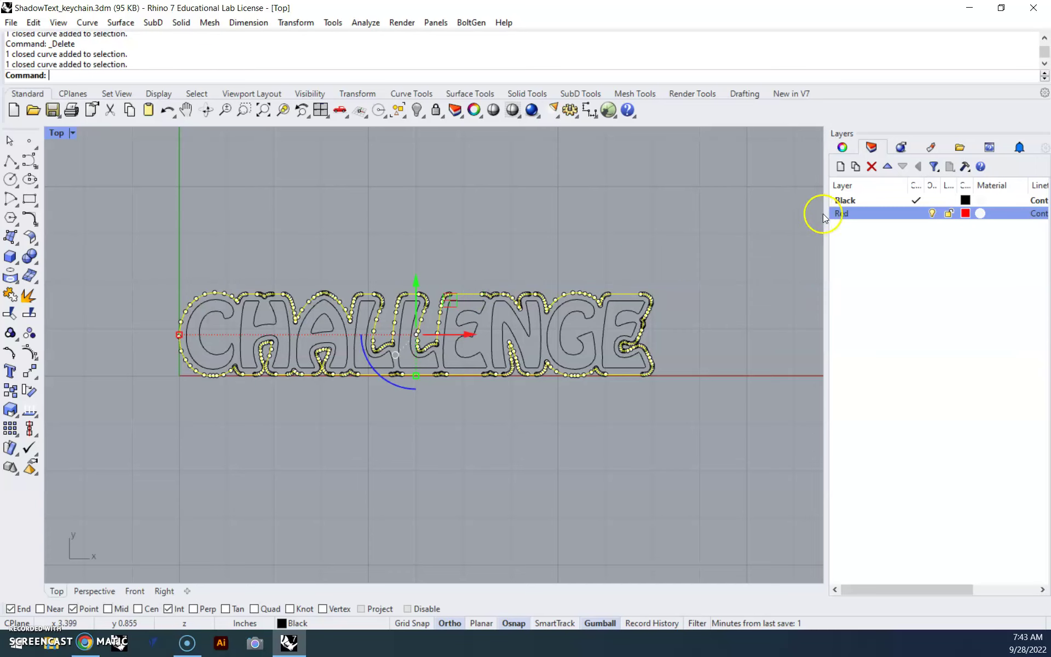
right_click(842, 218)
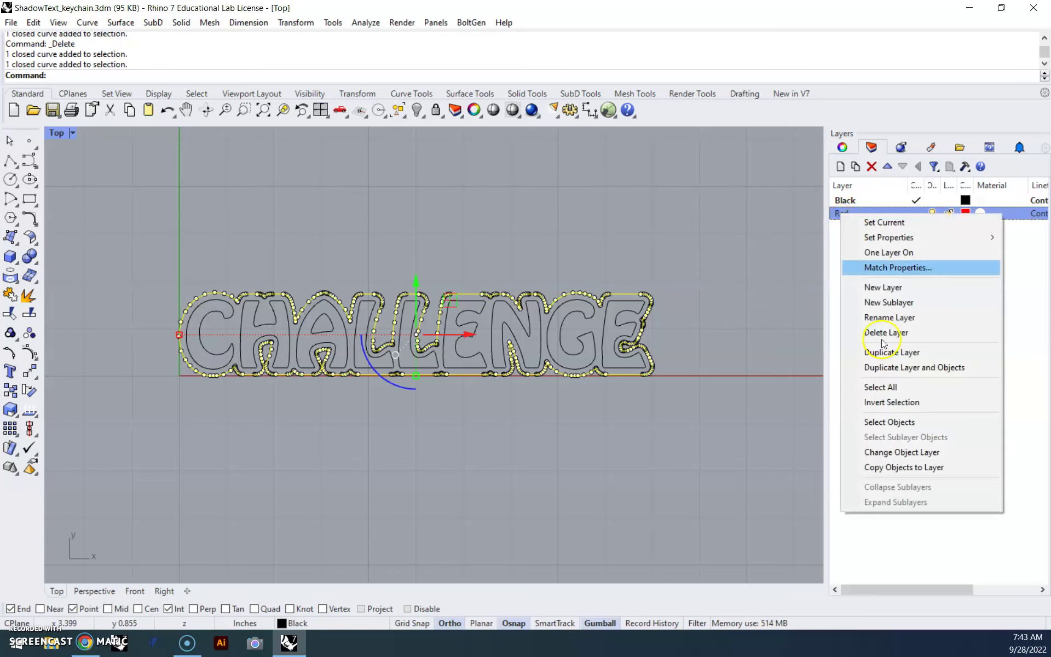
left_click(926, 452)
left_click(676, 463)
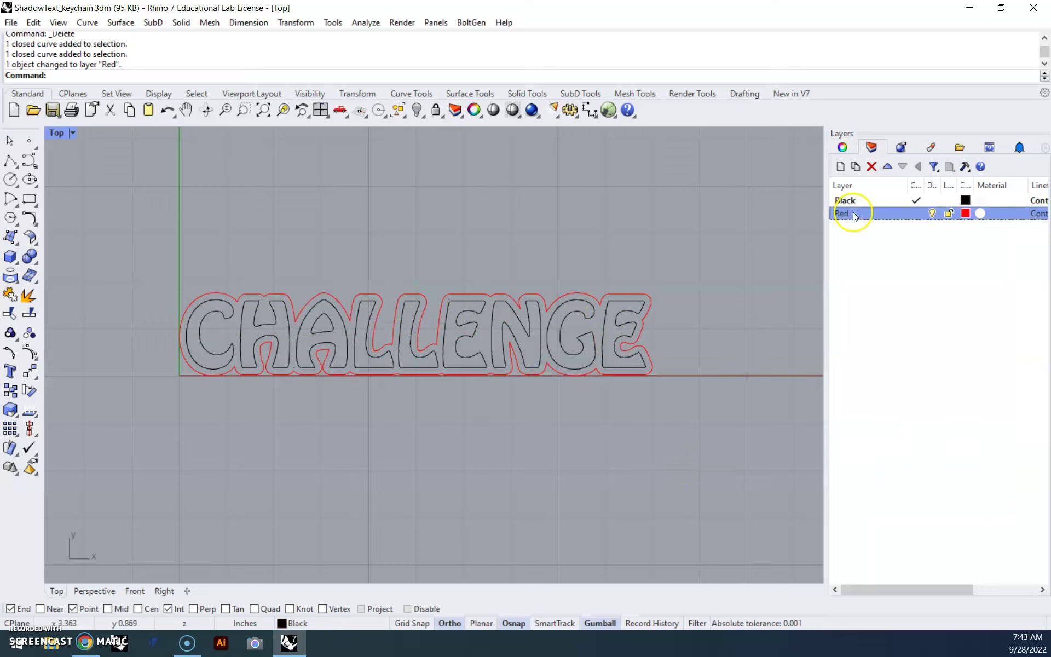
Hide the Red layer, then give the CHALLENGE letter curves a Solid black hatch.
left_click(932, 213)
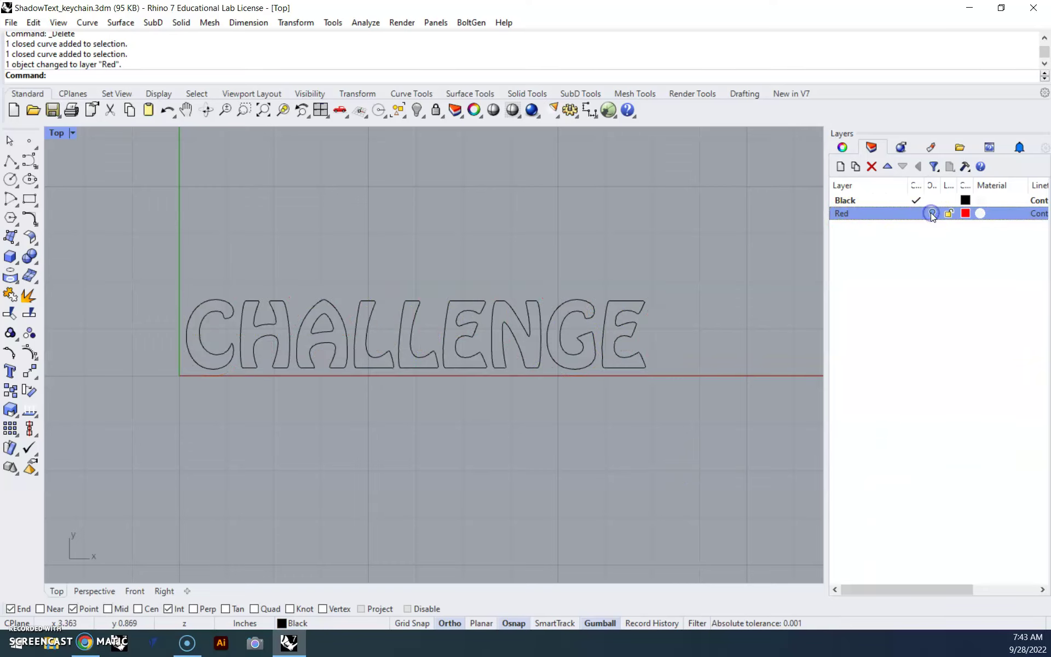
left_click_drag(704, 412, 158, 257)
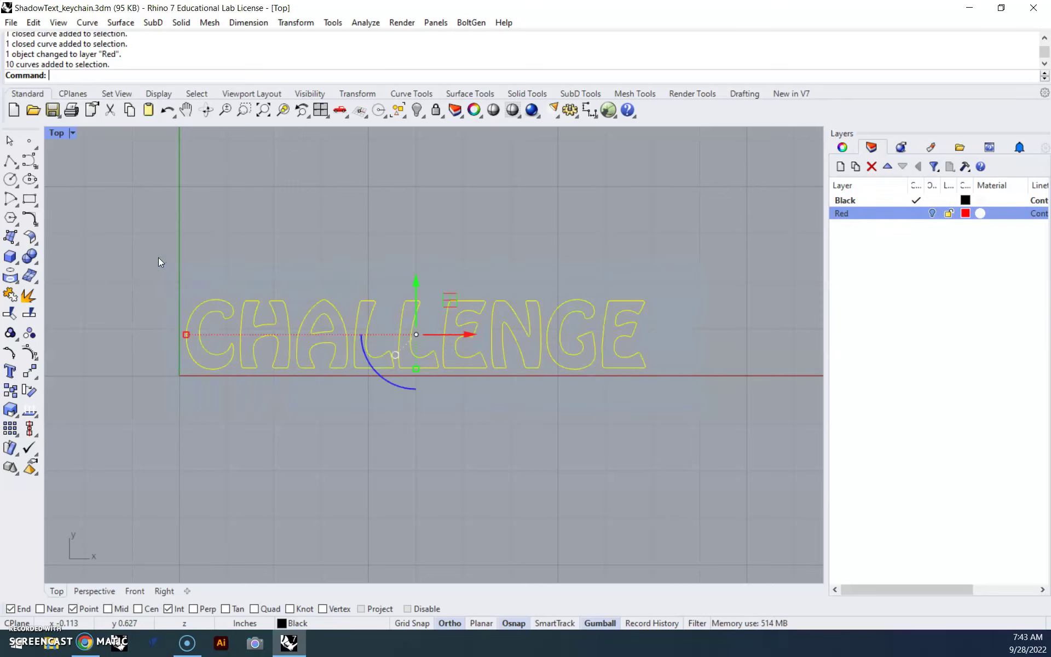
type("Hatch")
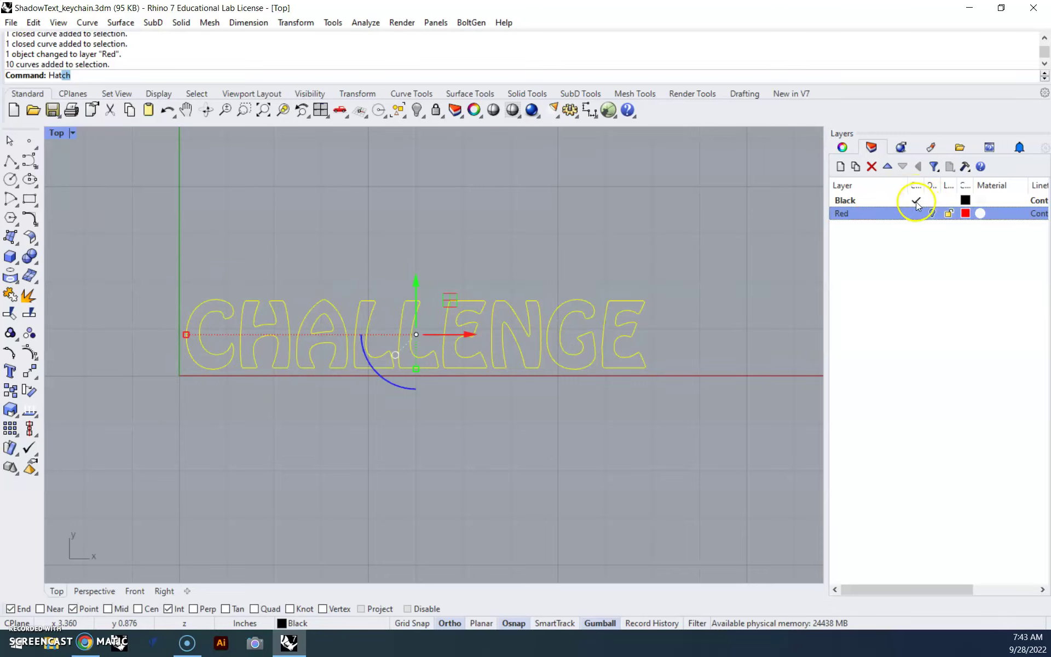
key("Return")
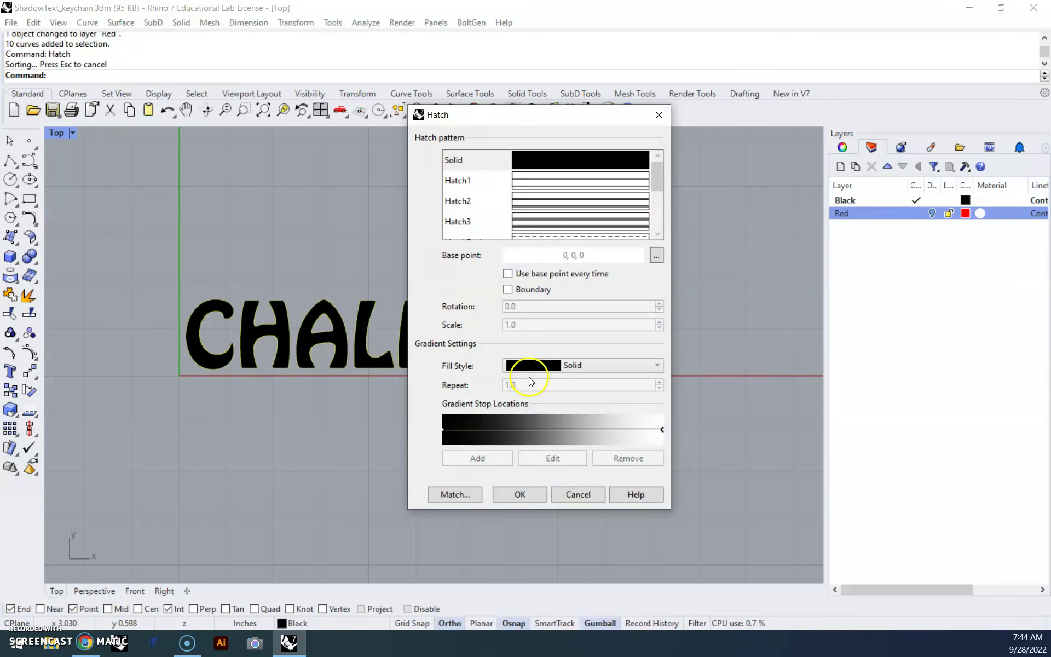
left_click(520, 494)
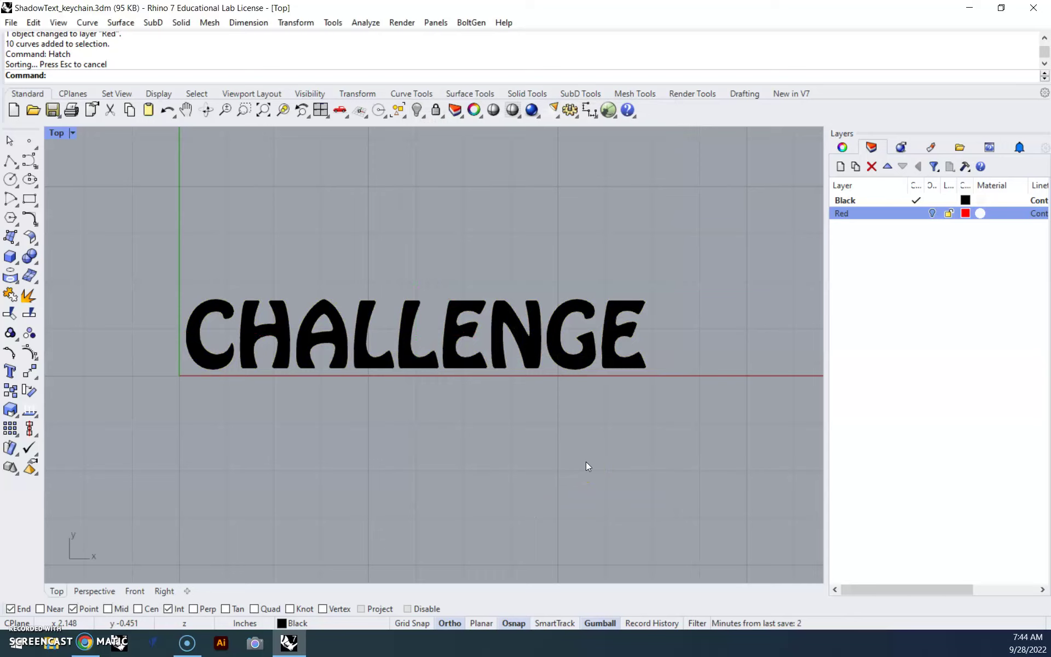
Show the Red layer, make it current, and turn off the Black layer.
left_click(597, 332)
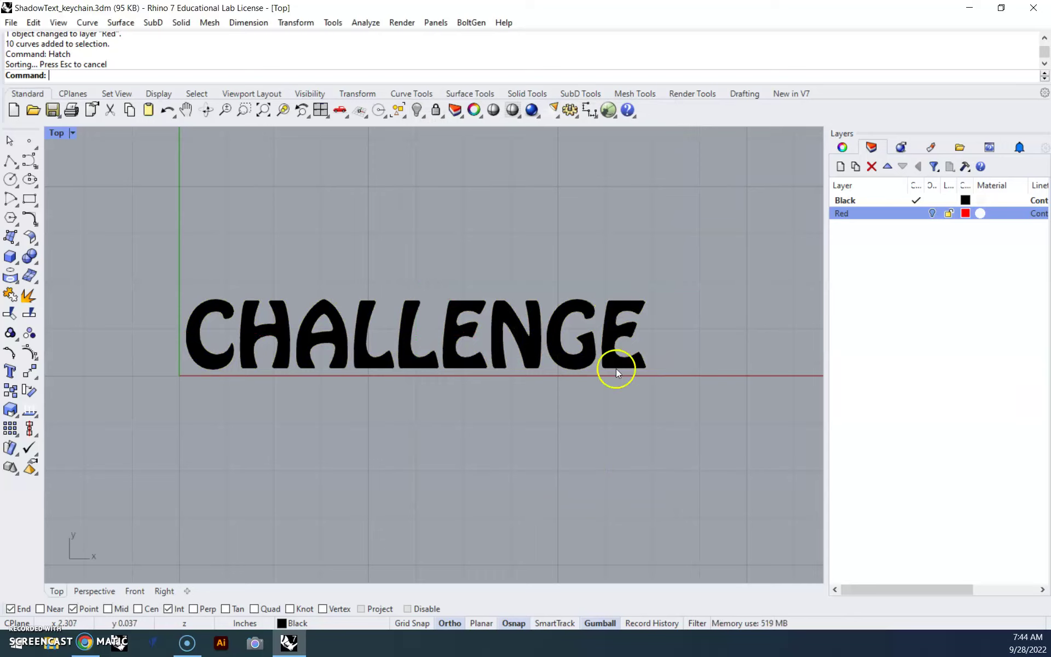
left_click(932, 213)
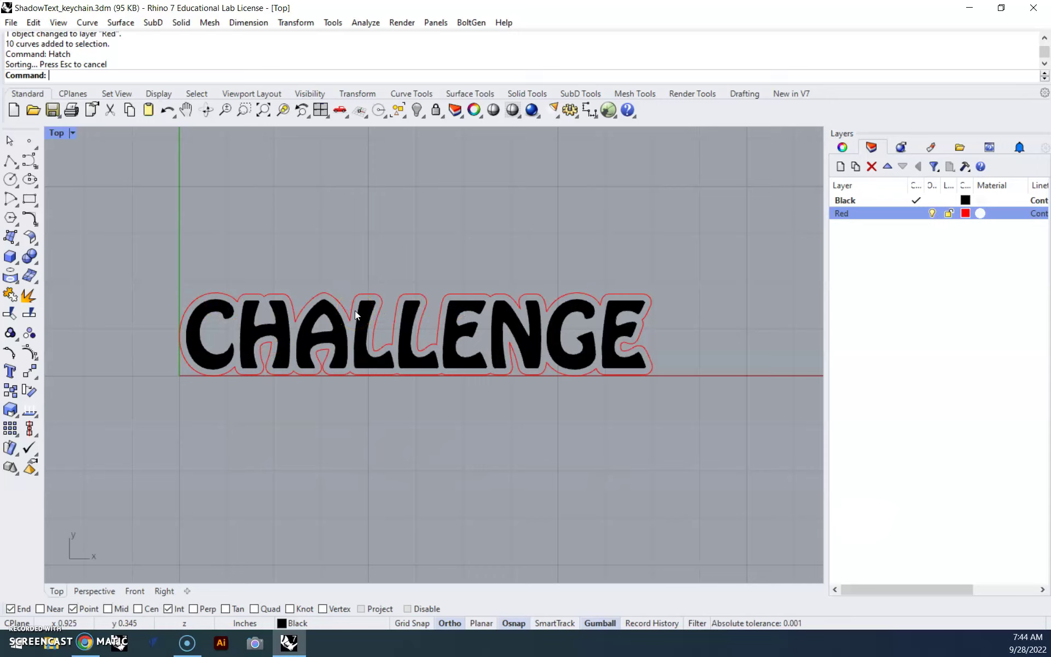
left_click(917, 214)
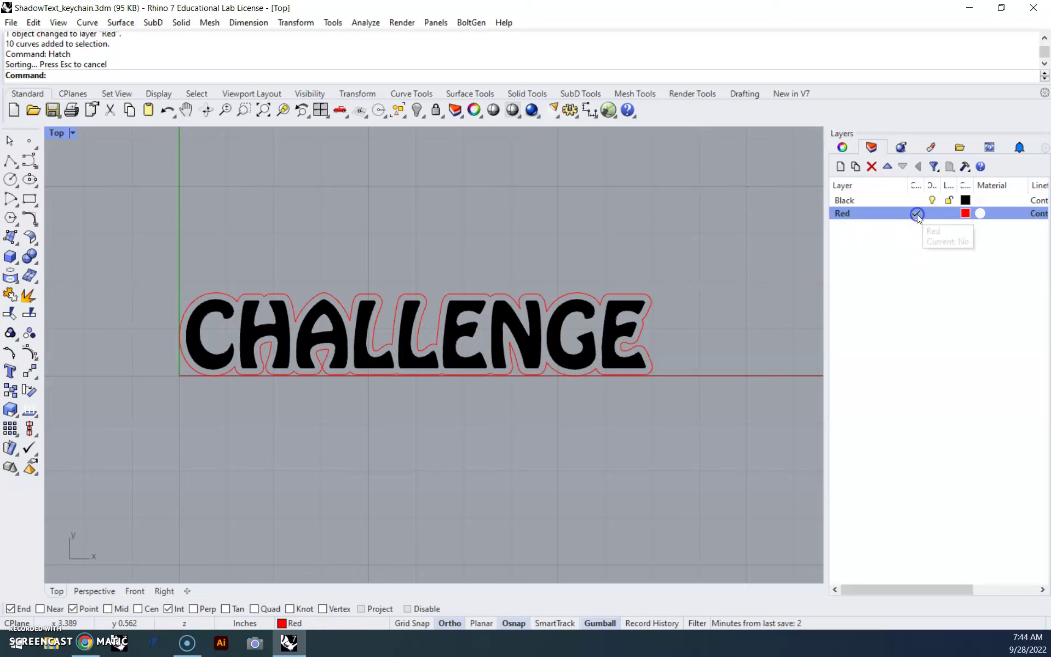
left_click(932, 200)
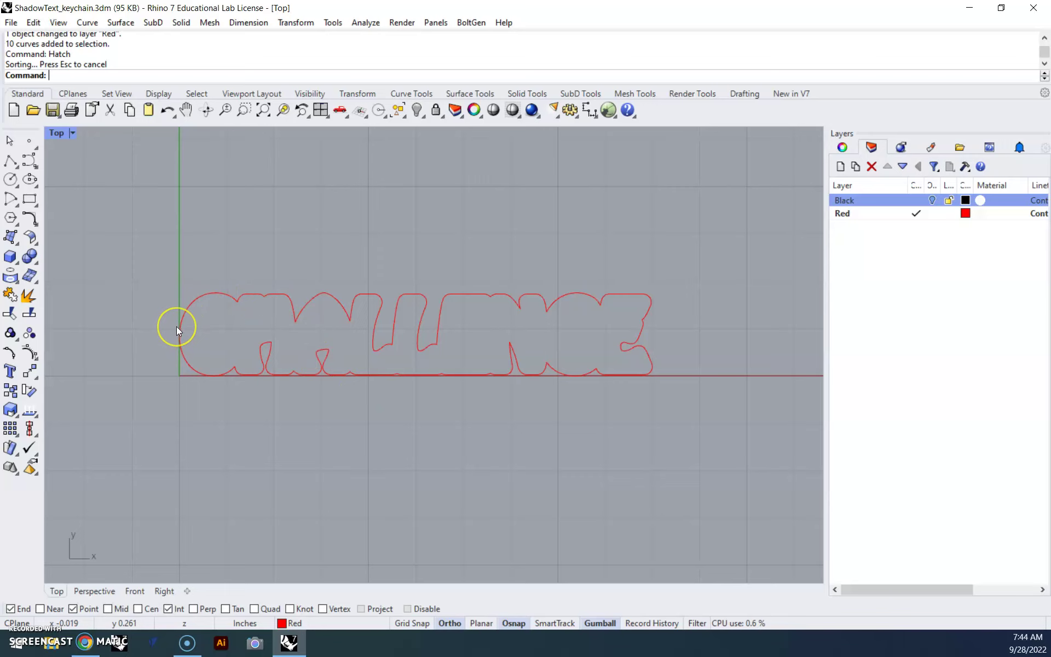
right_click_drag(176, 326, 237, 323)
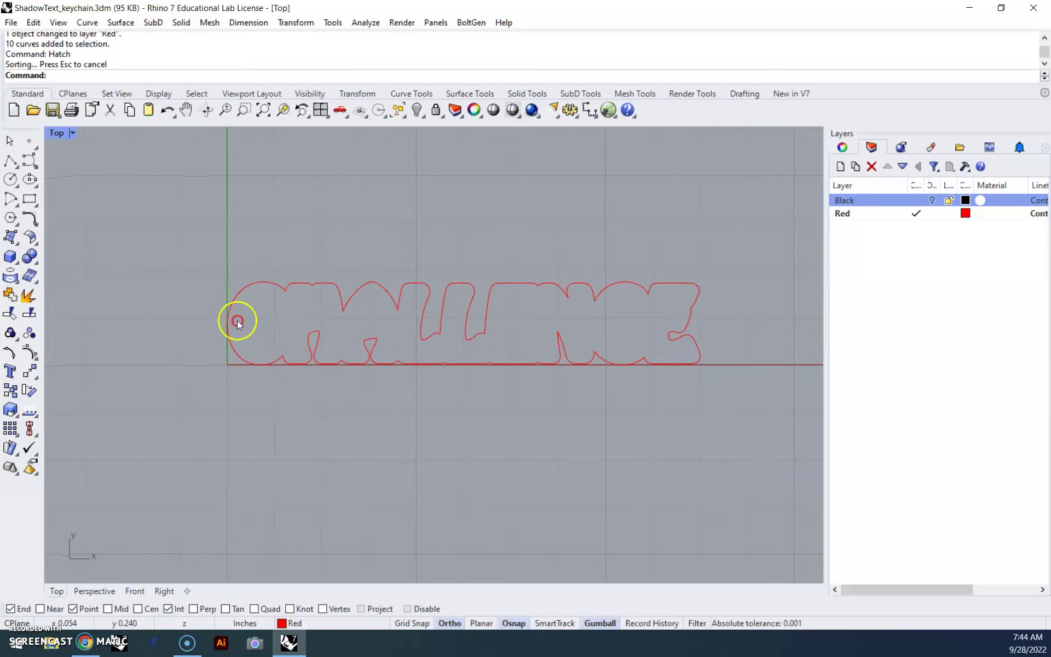
mouse_move(218, 299)
left_mouse_down()
mouse_move(244, 277)
mouse_move(228, 299)
left_mouse_up()
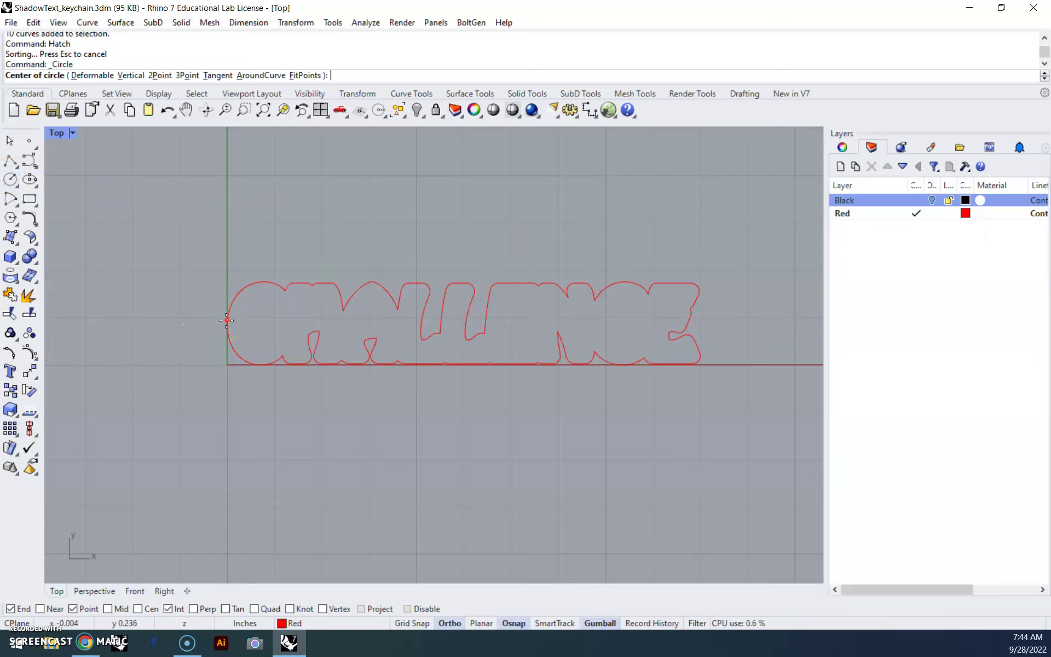
Draw a 0.2-inch-diameter circle at the outline's left end for the keyring hole.
left_click(226, 321)
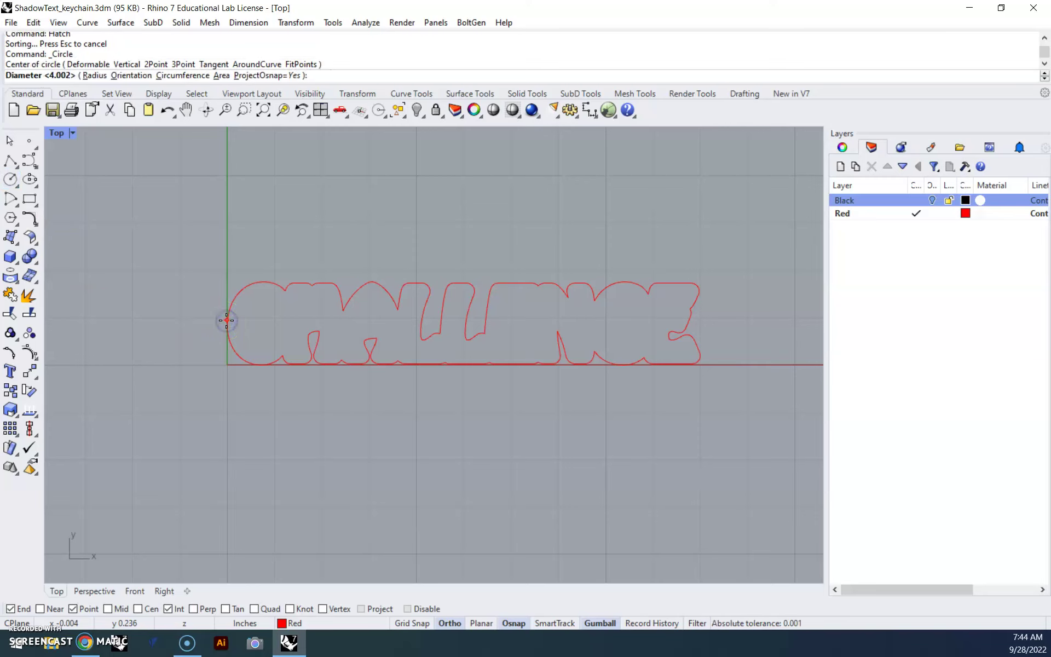
left_click(28, 81)
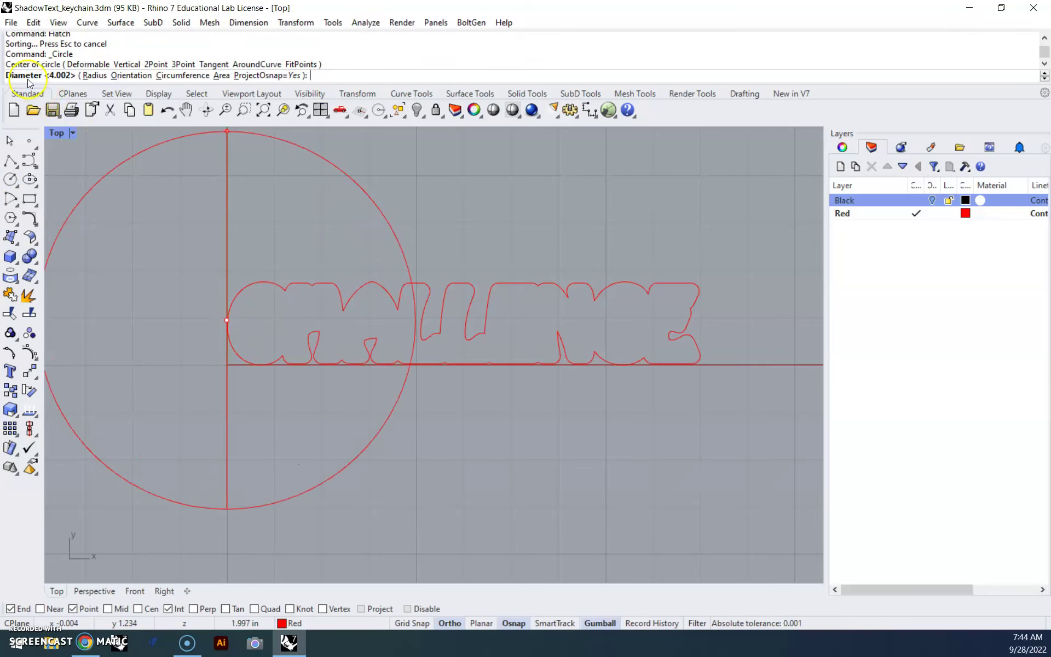
left_click(95, 76)
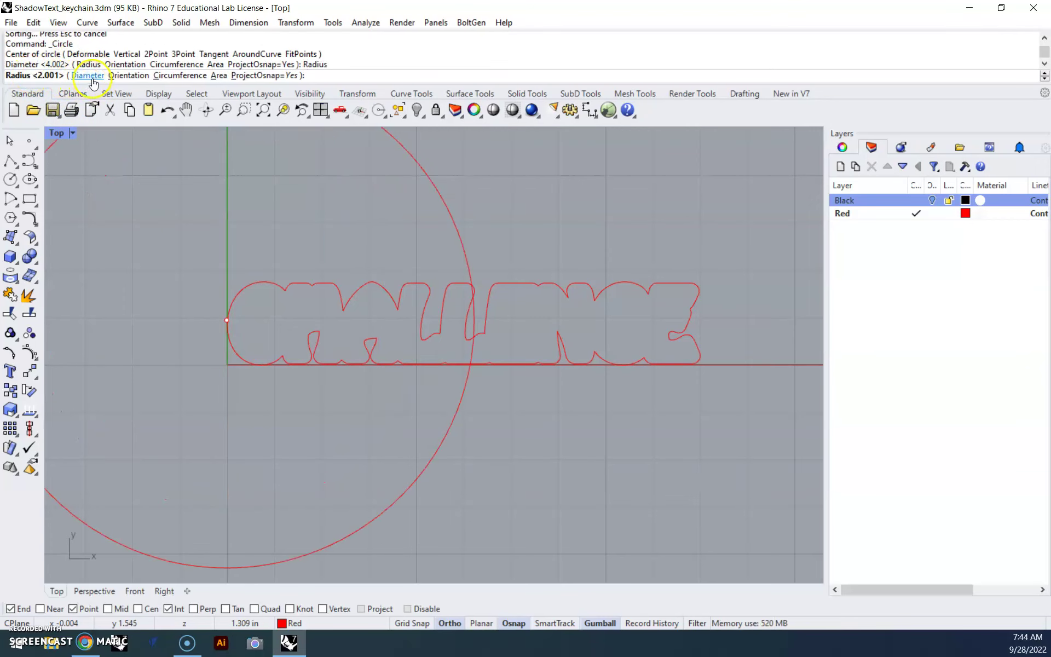
left_click(89, 76)
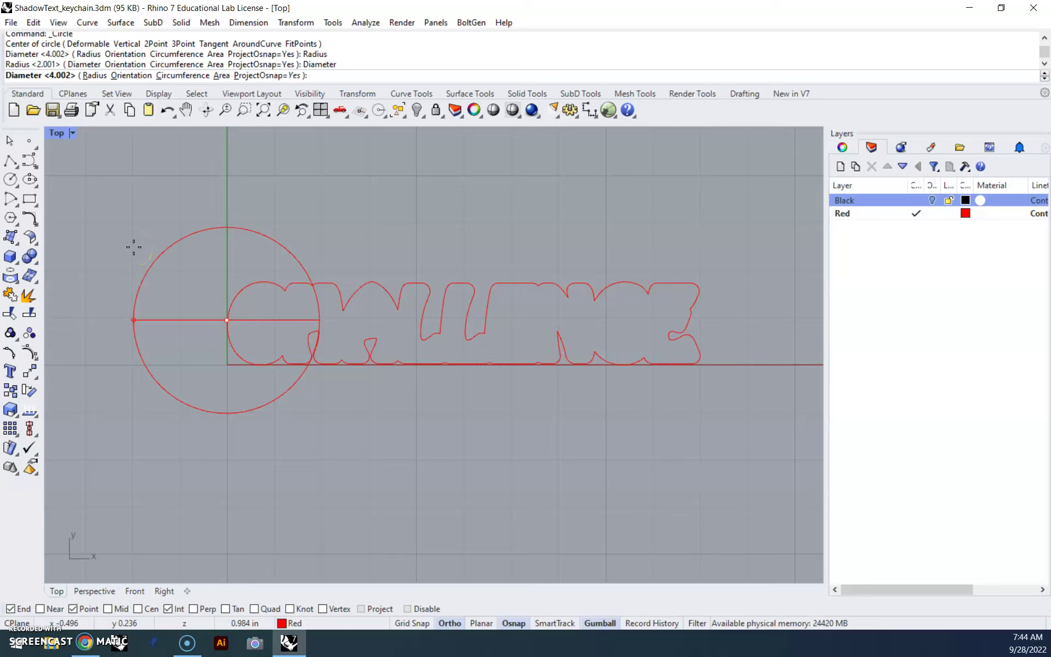
type(".2")
key("Return")
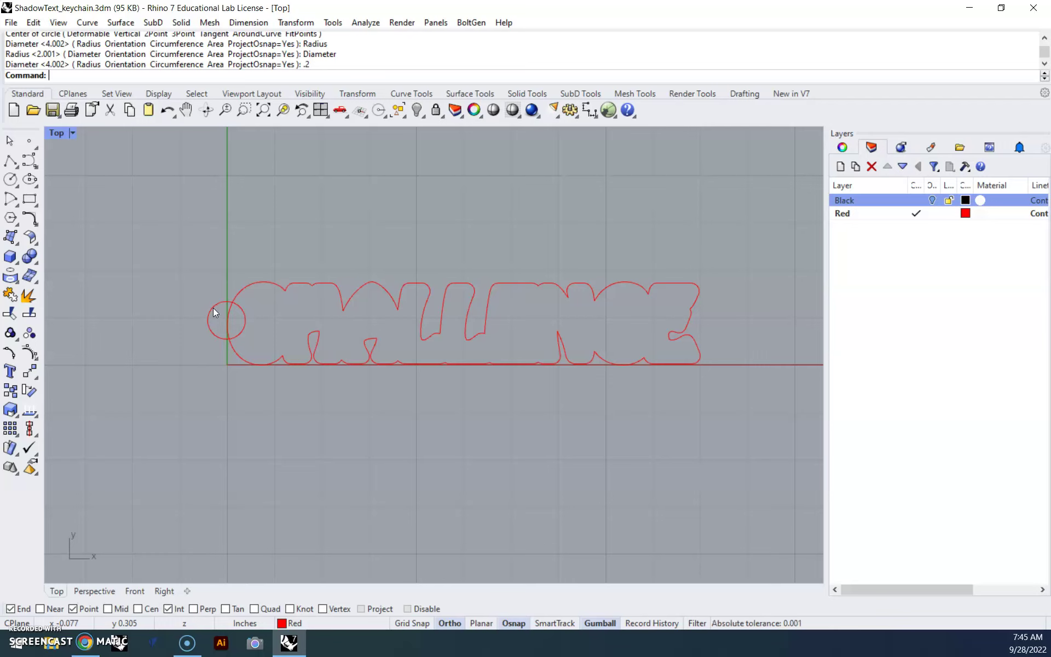
Offset the small keyring hole circle 0.1 outward to make a larger surrounding circle.
left_click(219, 301)
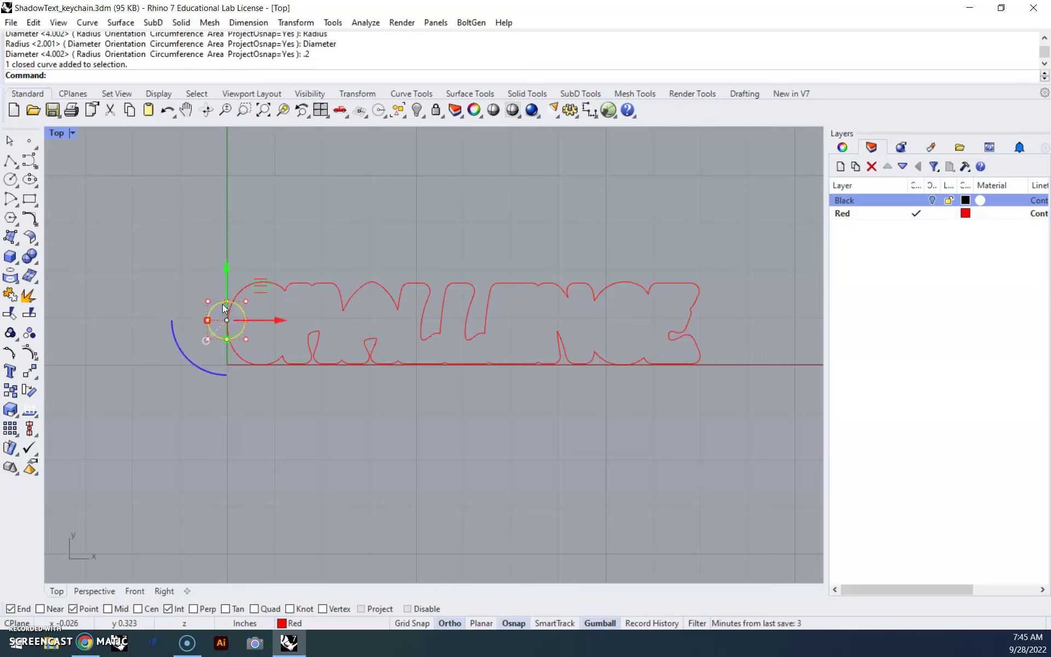
type("ffset")
key("Return")
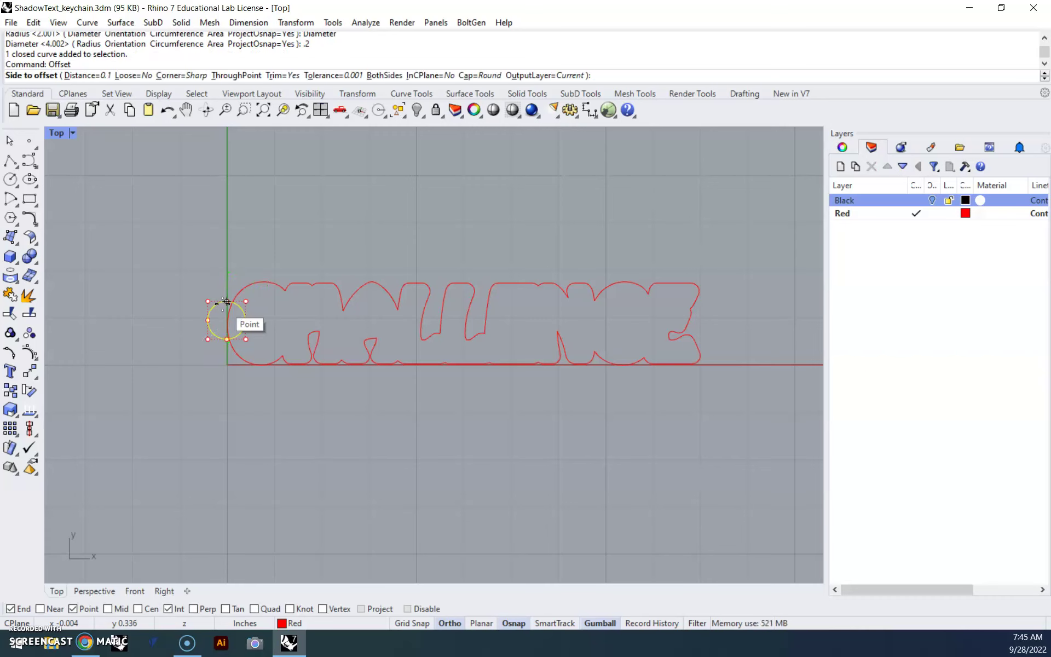
type(".")
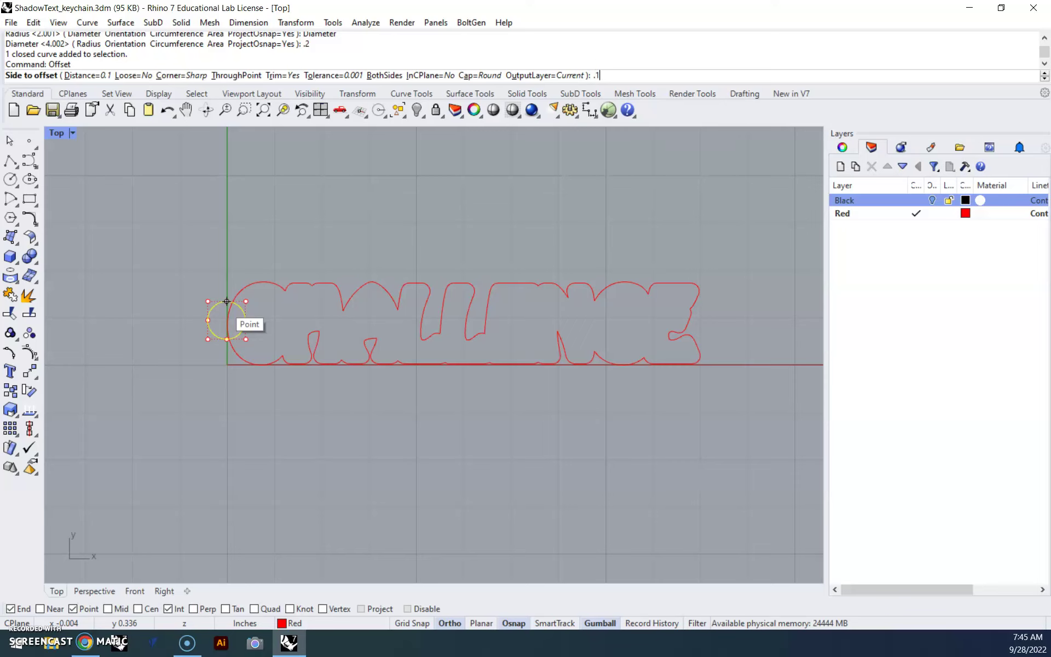
type("1")
key("Return")
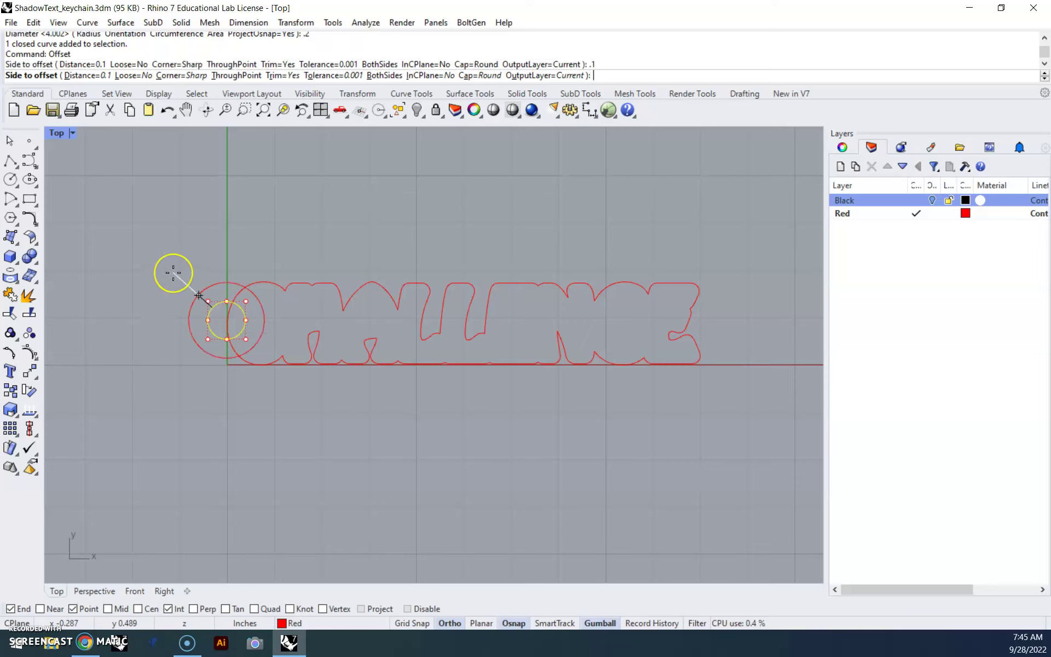
left_click(173, 273)
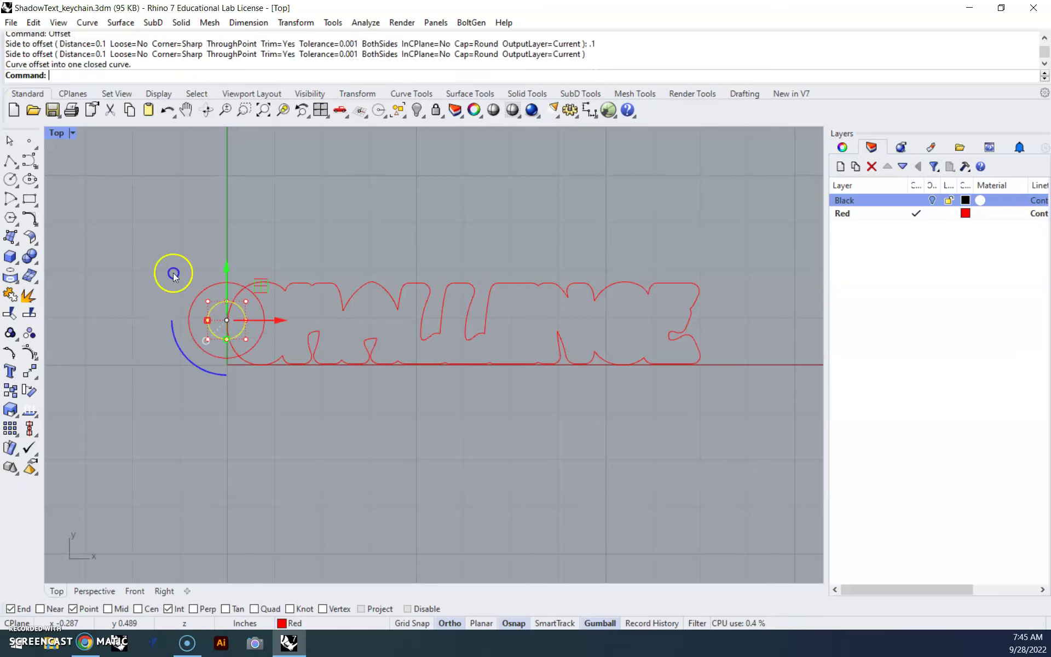
left_click(229, 396)
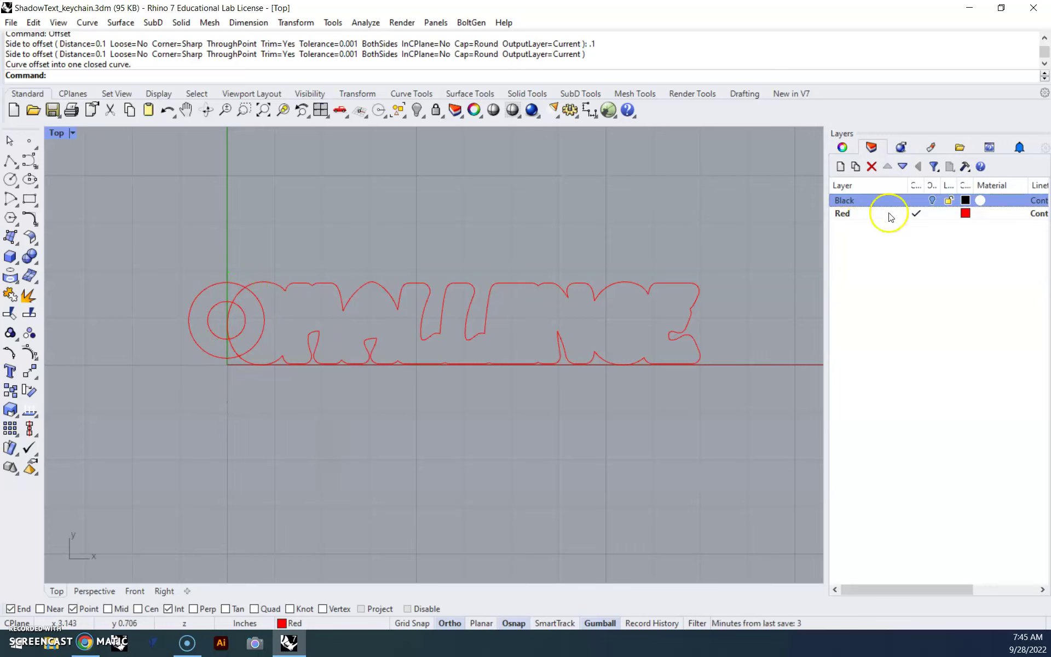
Move both keyring circles slightly left, checking their placement against the Black text layer.
left_click(932, 200)
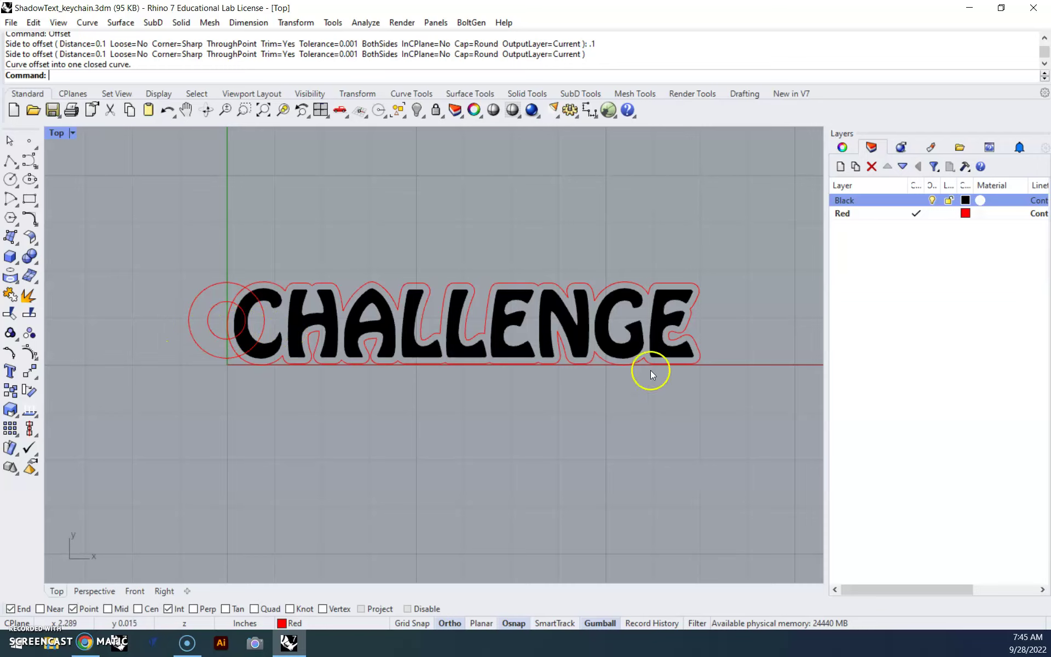
left_click(936, 201)
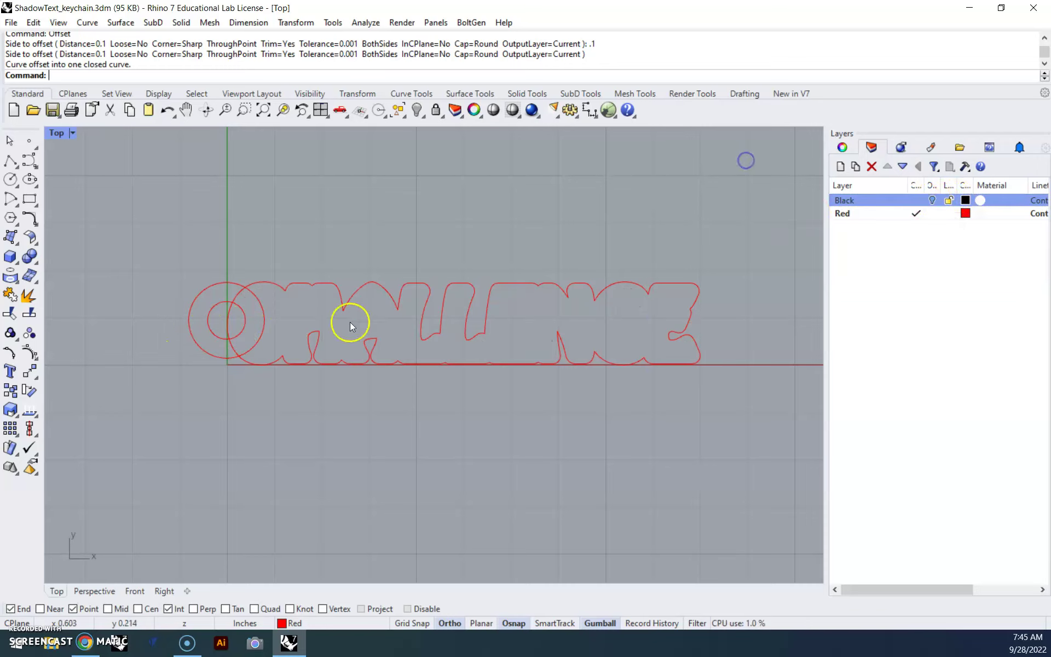
left_click_drag(215, 370, 173, 258)
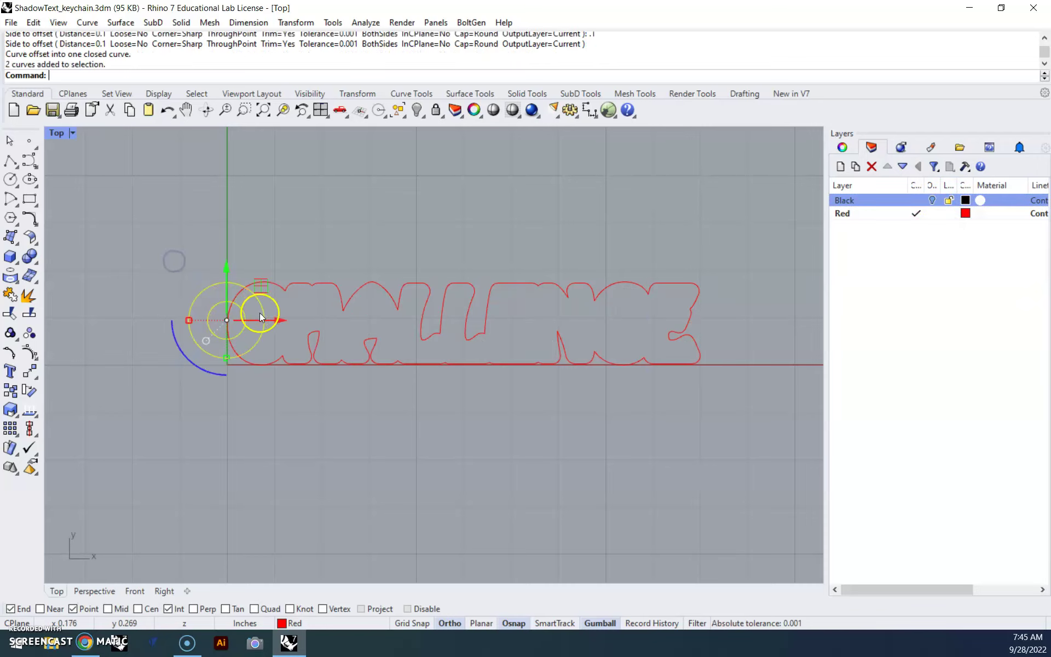
left_click_drag(274, 322, 261, 322)
left_click(287, 421)
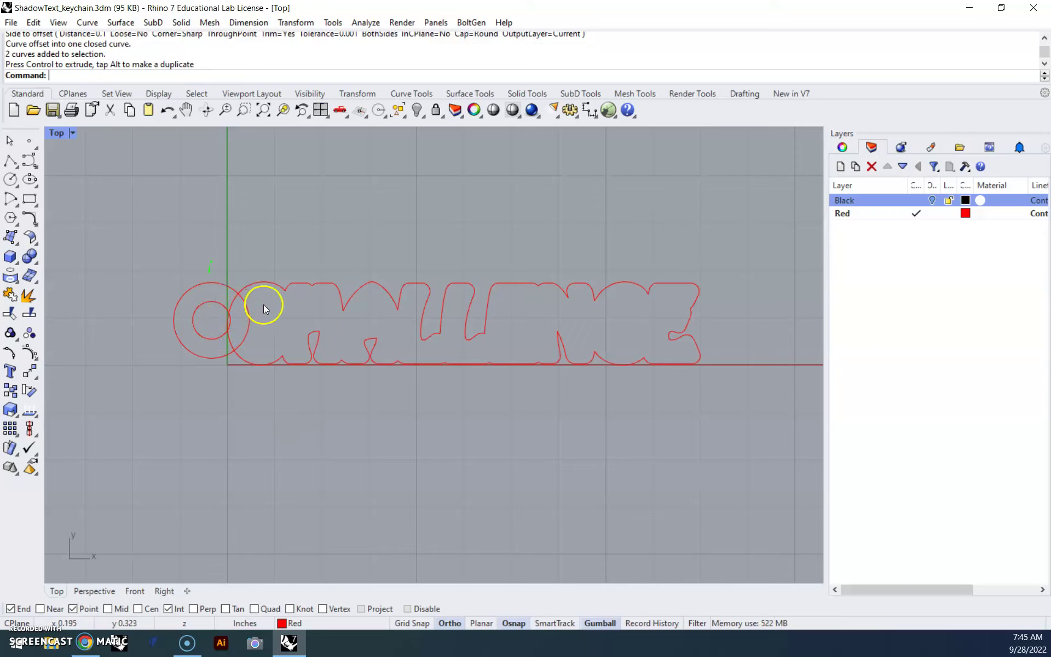
left_click(932, 200)
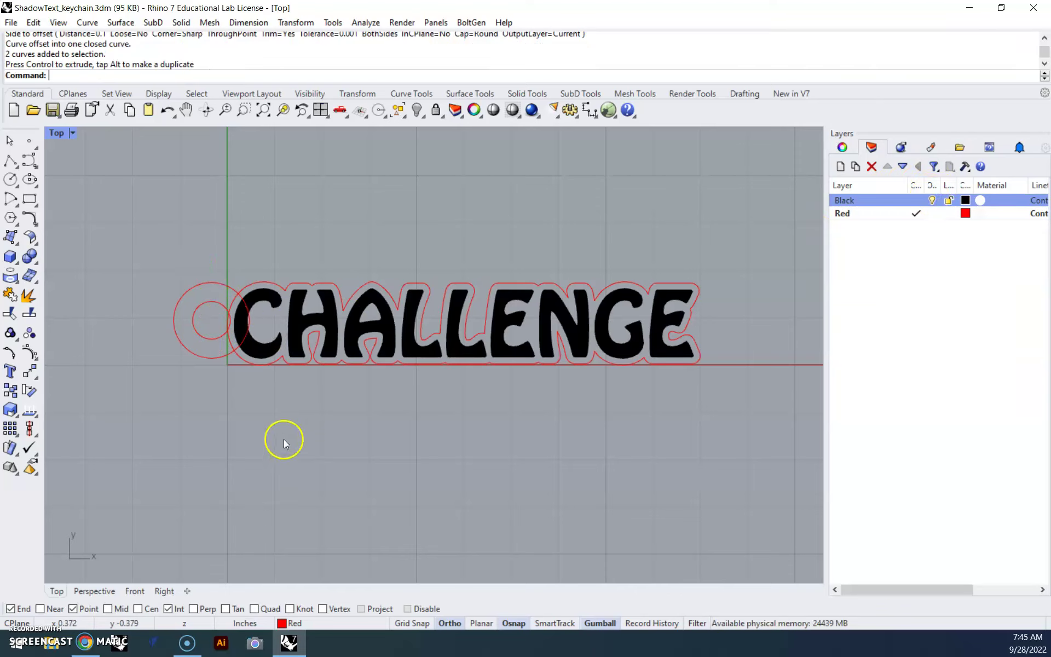
left_click(932, 200)
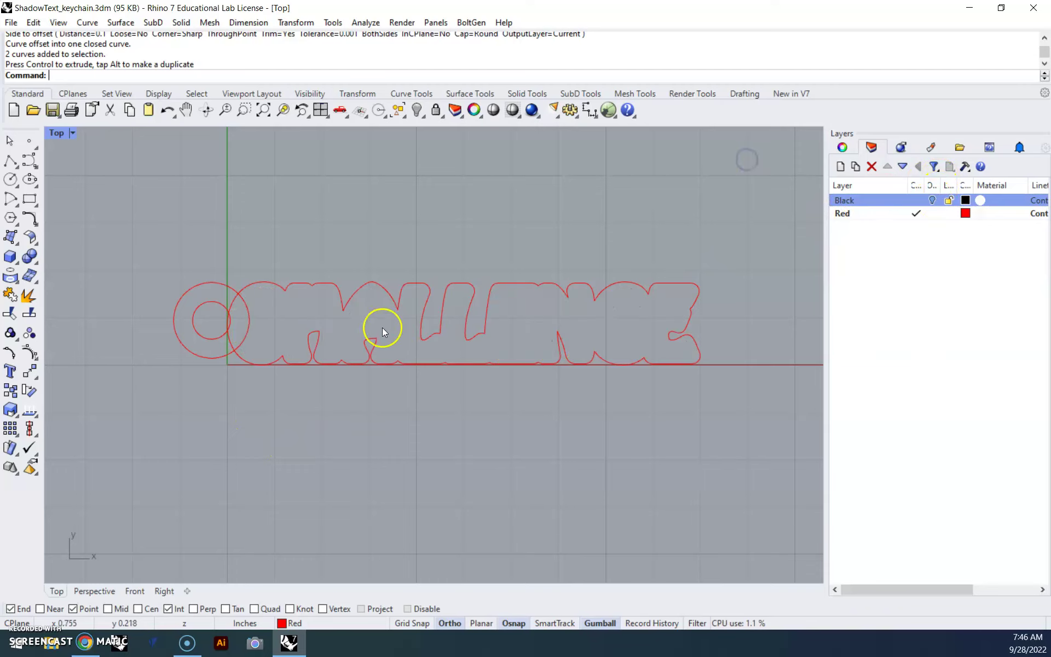
Trim away the overlapping arcs between the outer tab circle and the C outline.
left_click_drag(318, 421, 138, 241)
type("trim")
key("Return")
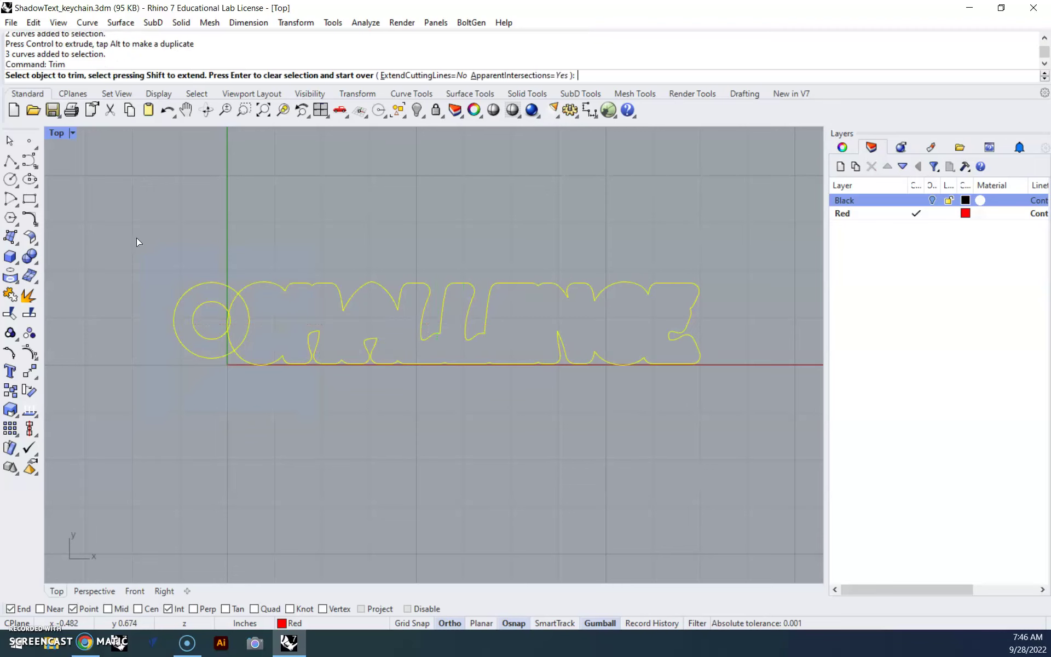
scroll(221, 323, "up", 4)
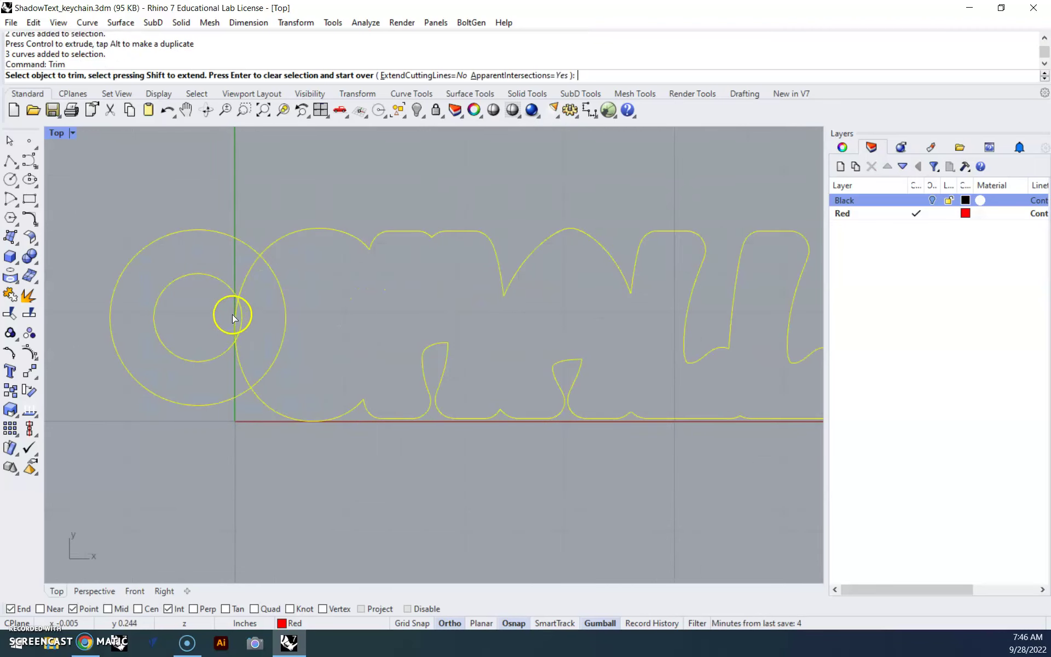
left_click(233, 316)
scroll(233, 316, "up", 1)
left_click(196, 218)
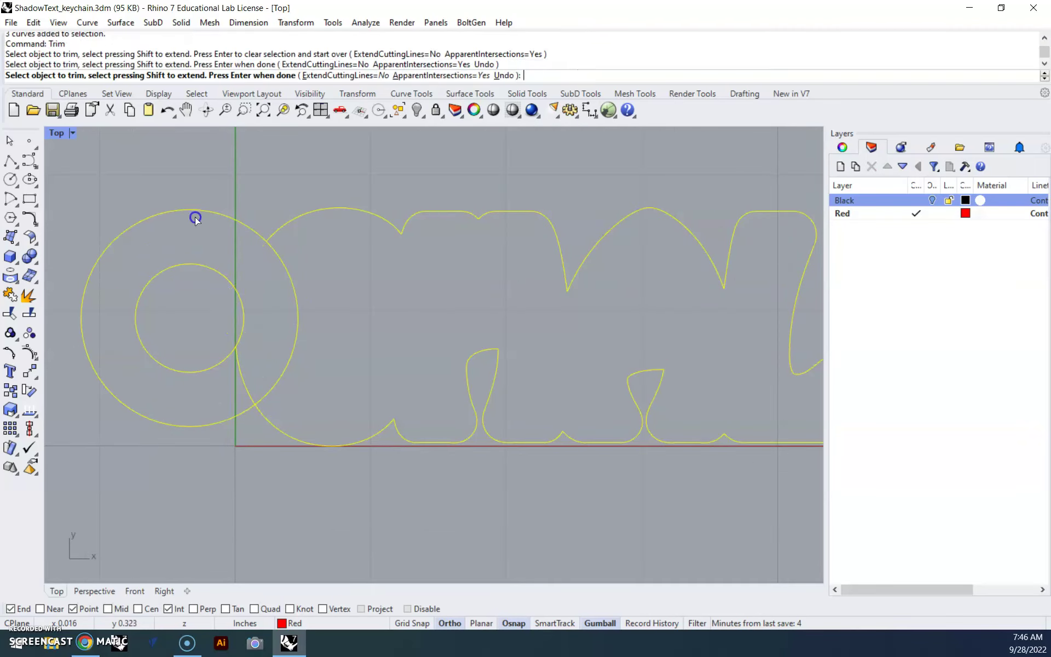
left_click(242, 368)
left_click(297, 321)
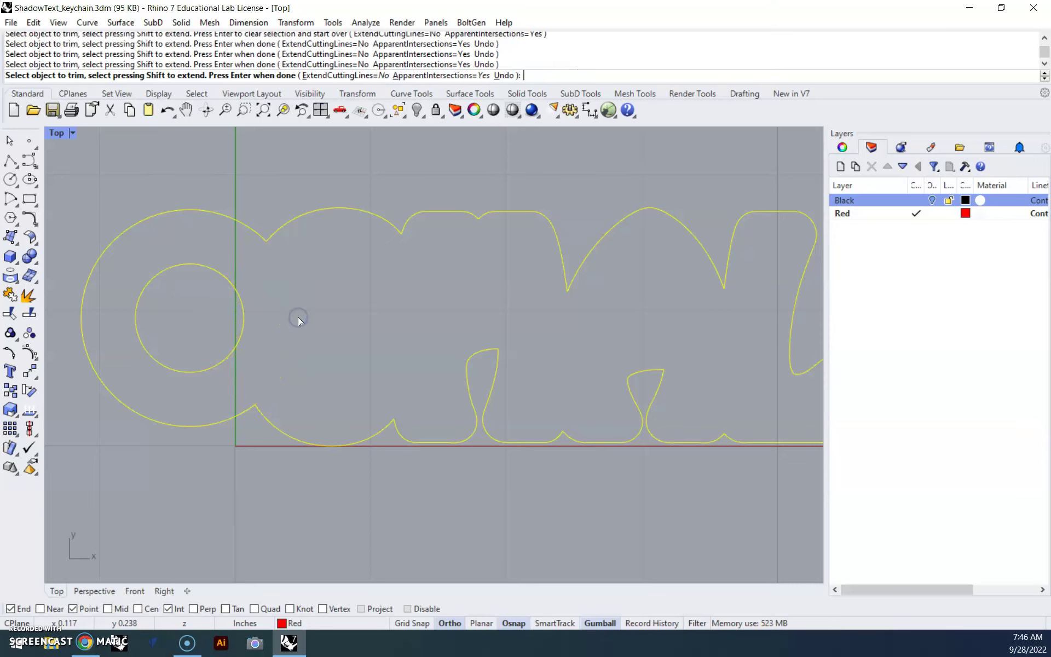
scroll(297, 319, "down", 4)
scroll(359, 357, "down", 1)
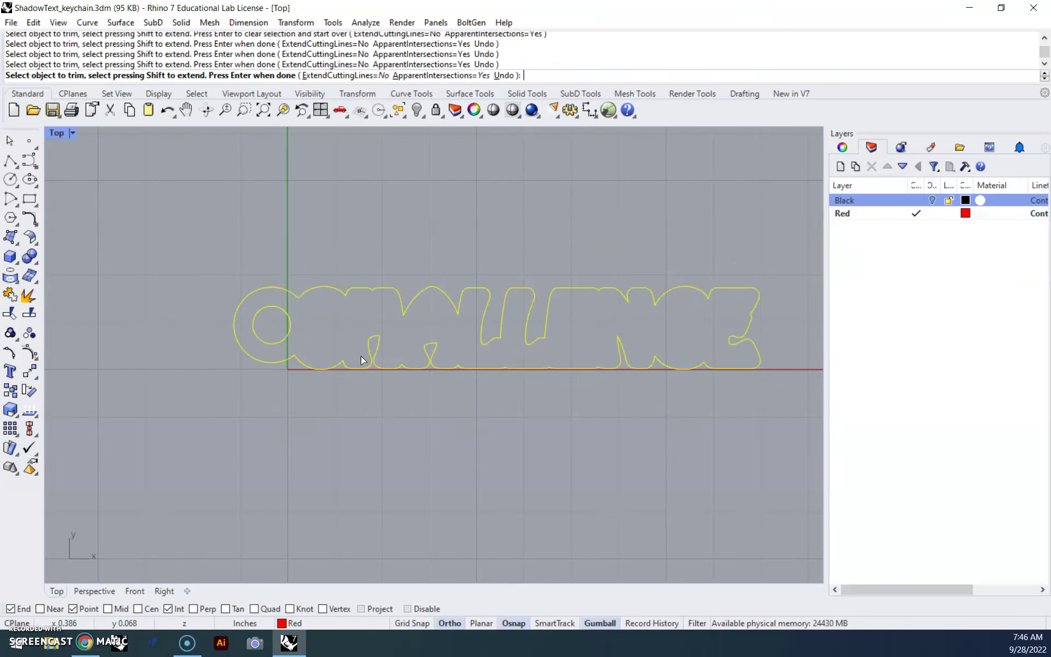
key("Return")
Join the trimmed tab circle and CHALLENGE outline into one closed curve.
left_click(361, 360)
type("j")
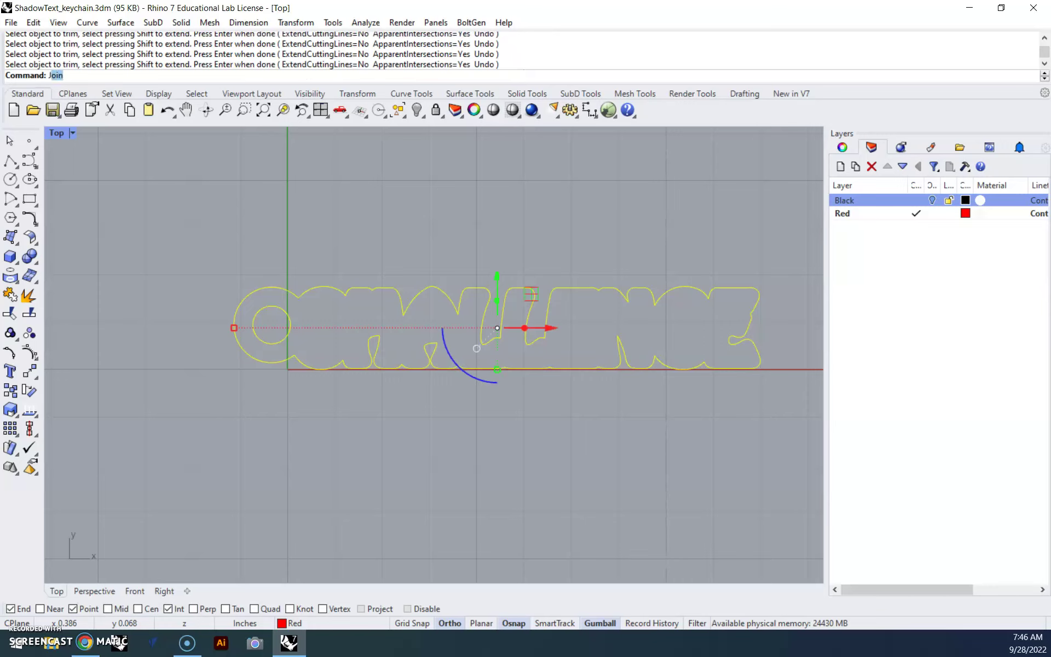
key("Return")
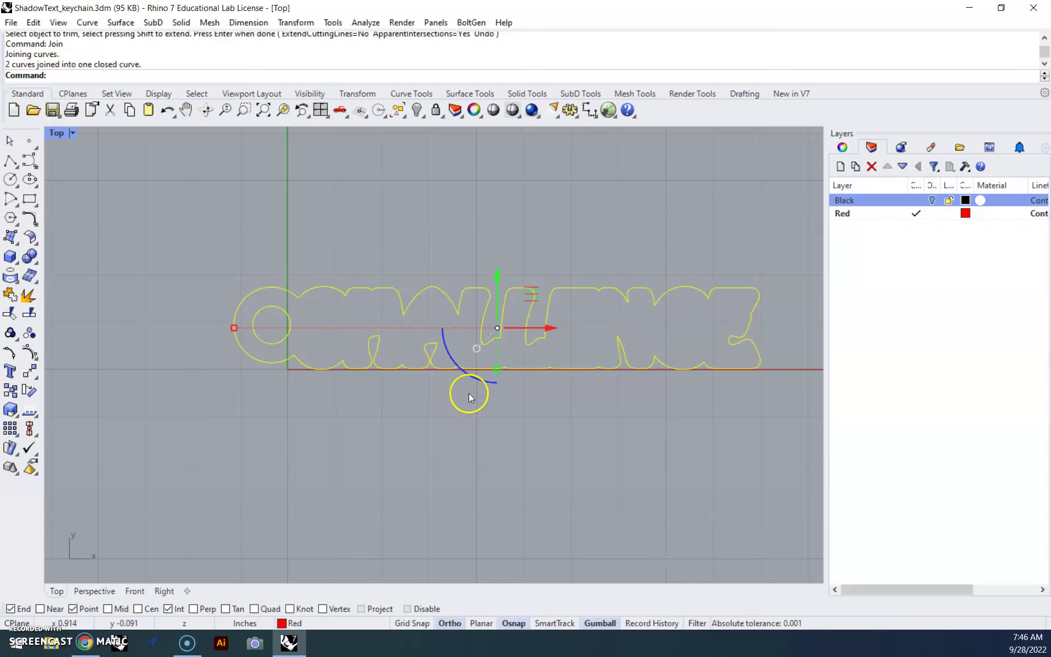
right_click_drag(502, 426, 570, 419)
Show the black CHALLENGE text again and save ShadowText_keychain.3dm.
left_click(570, 419)
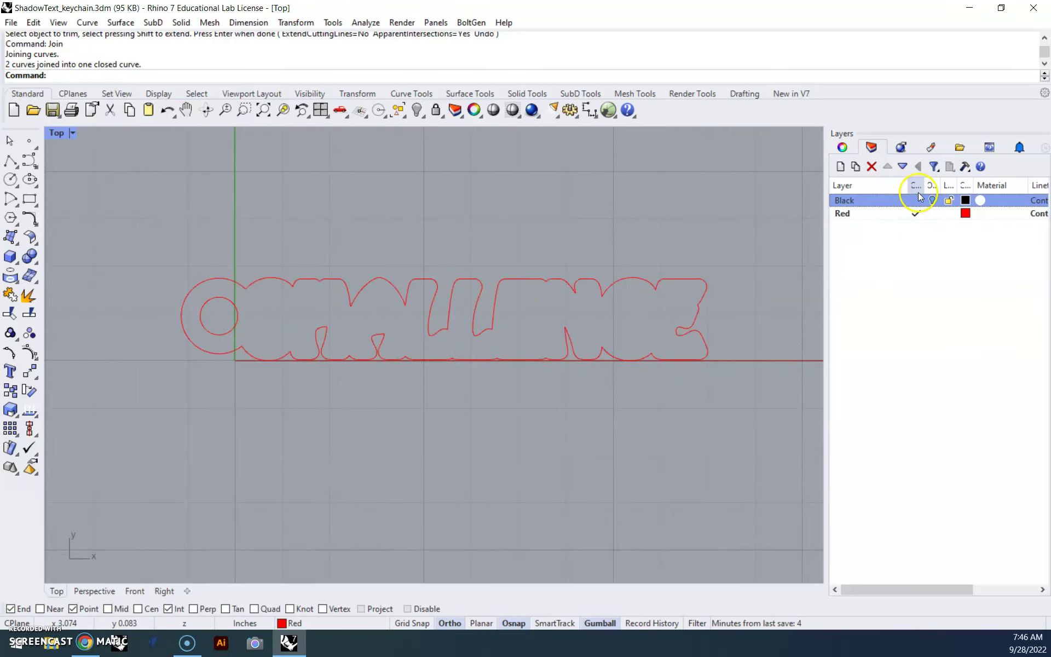
left_click(933, 201)
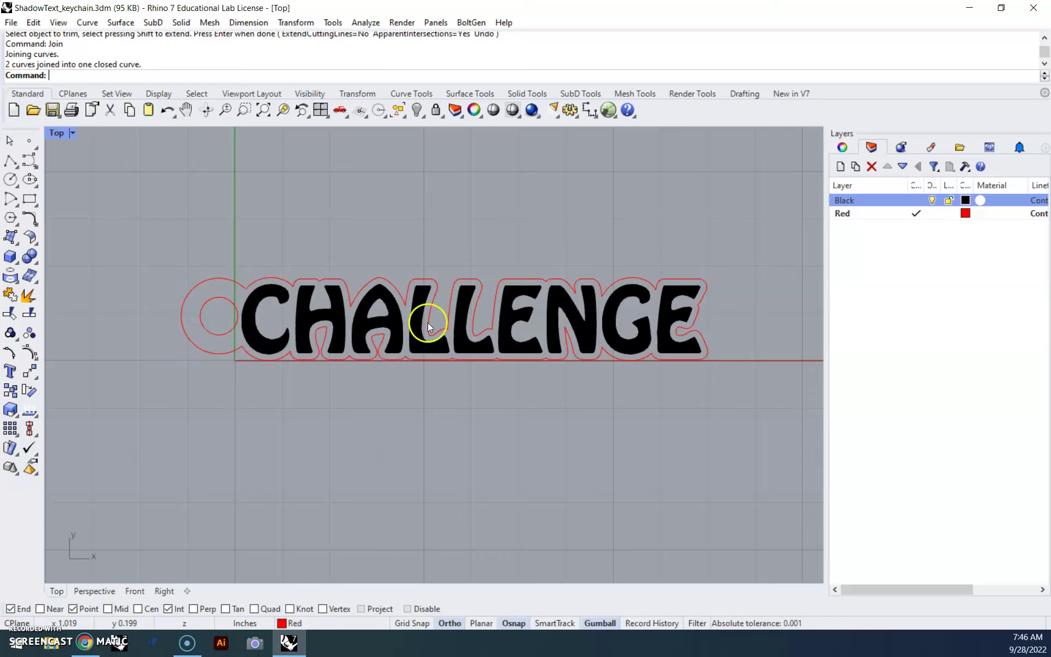
left_click(52, 110)
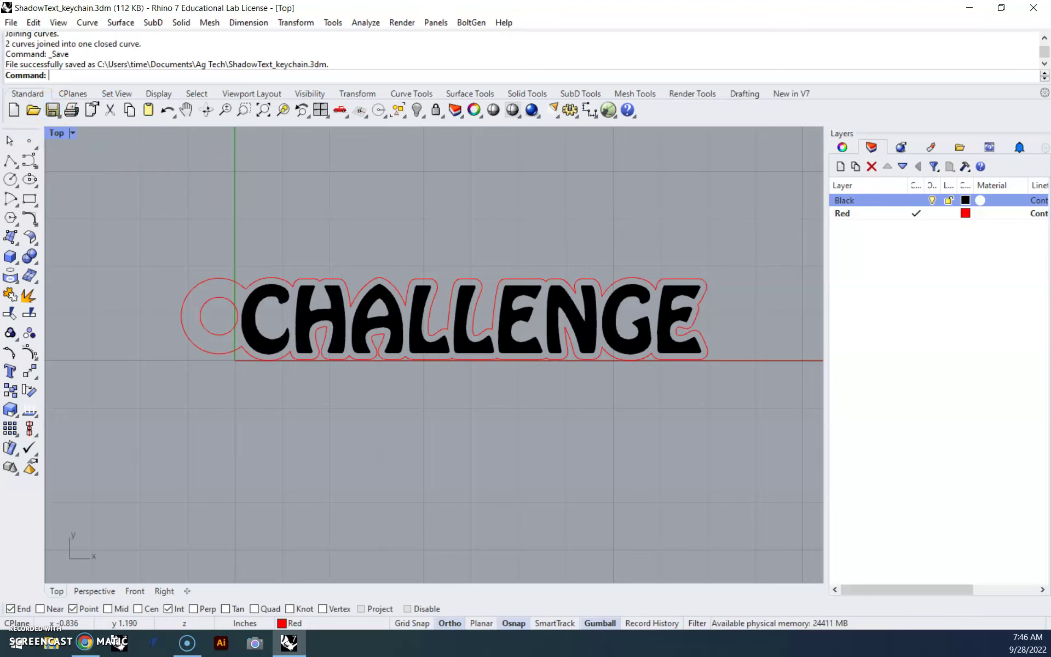
Open the File > Save As dialog and cancel it without changes.
left_click(11, 22)
left_click(40, 133)
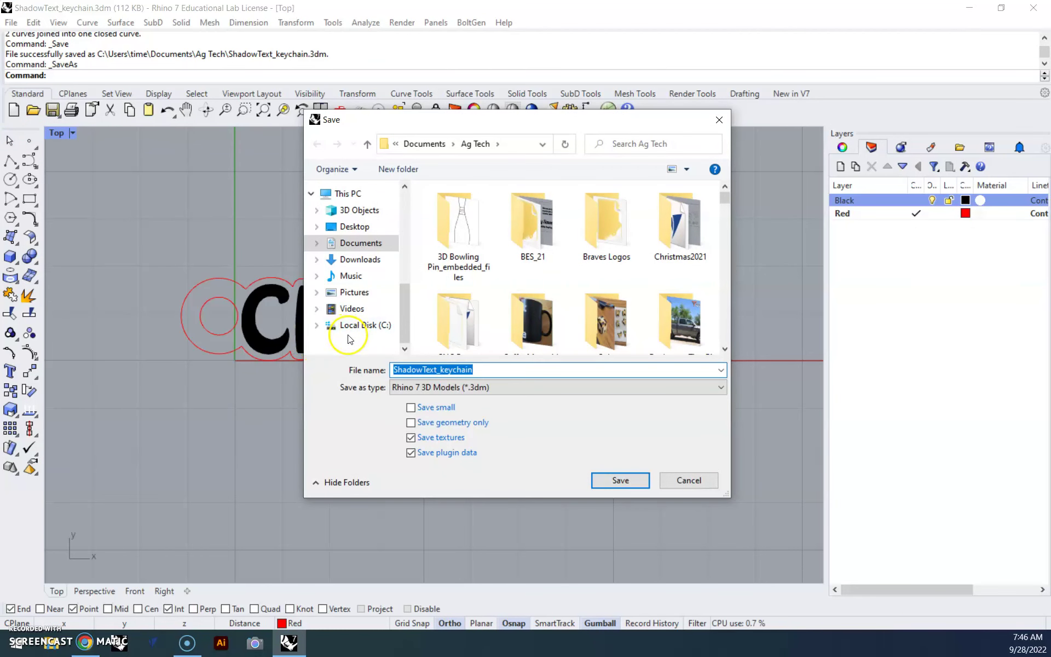
left_click(698, 480)
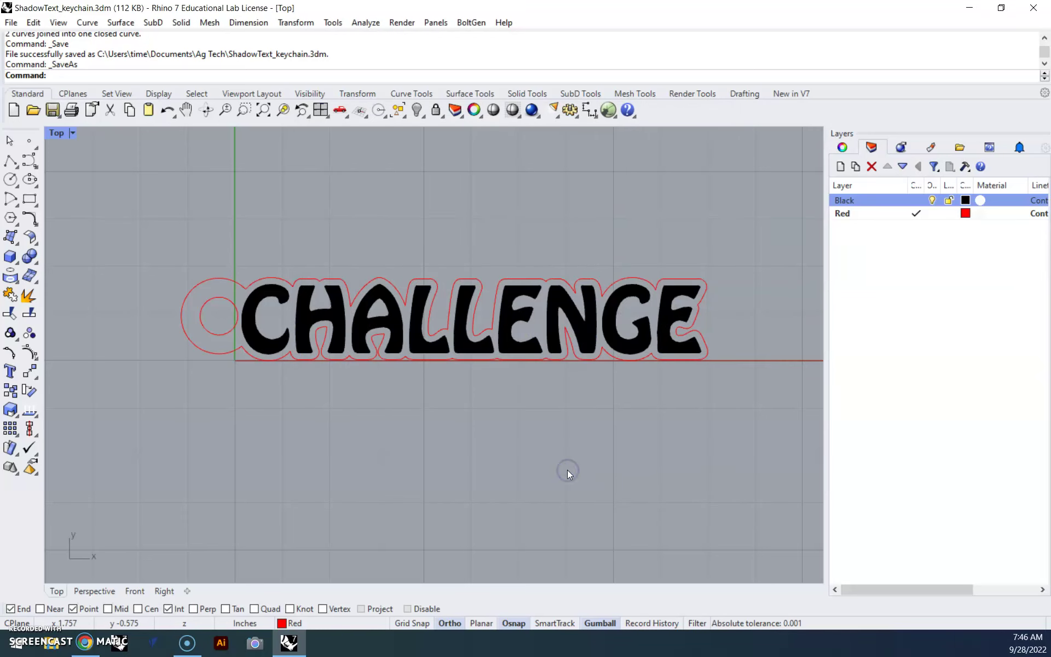